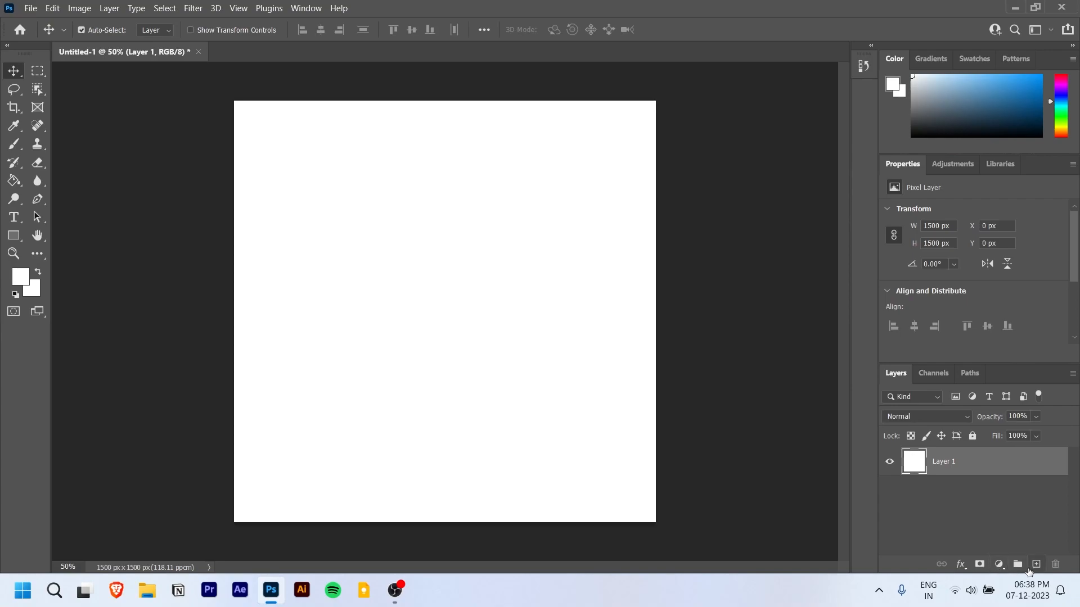
Add an empty layer above Layer 1, fully lock Layer 1, and make the new layer active
{"action": "left_click", "coordinate": [1035, 569]}
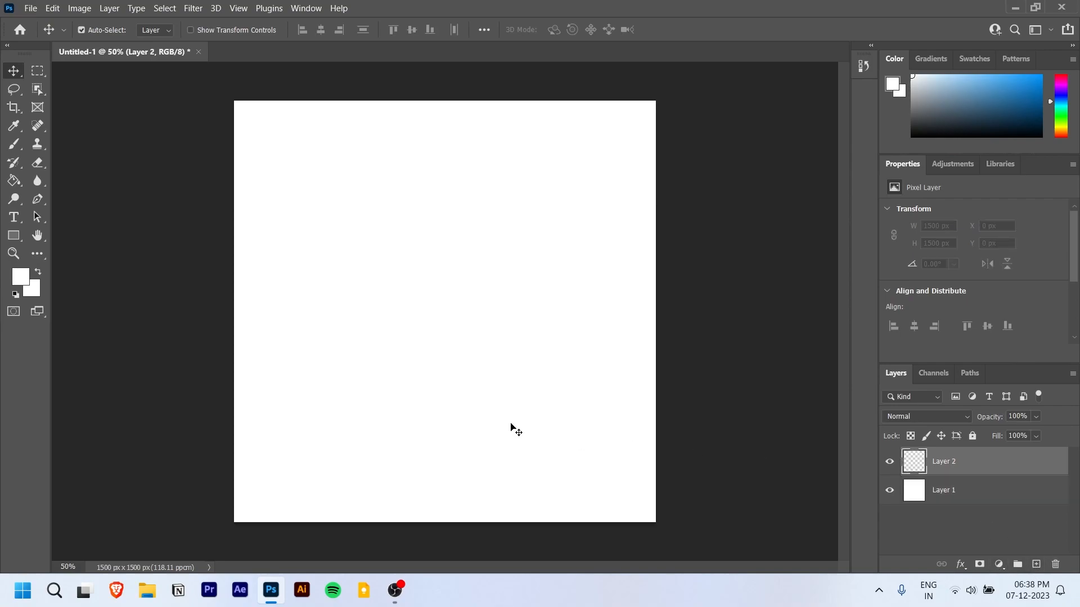
{"action": "left_click", "coordinate": [980, 498]}
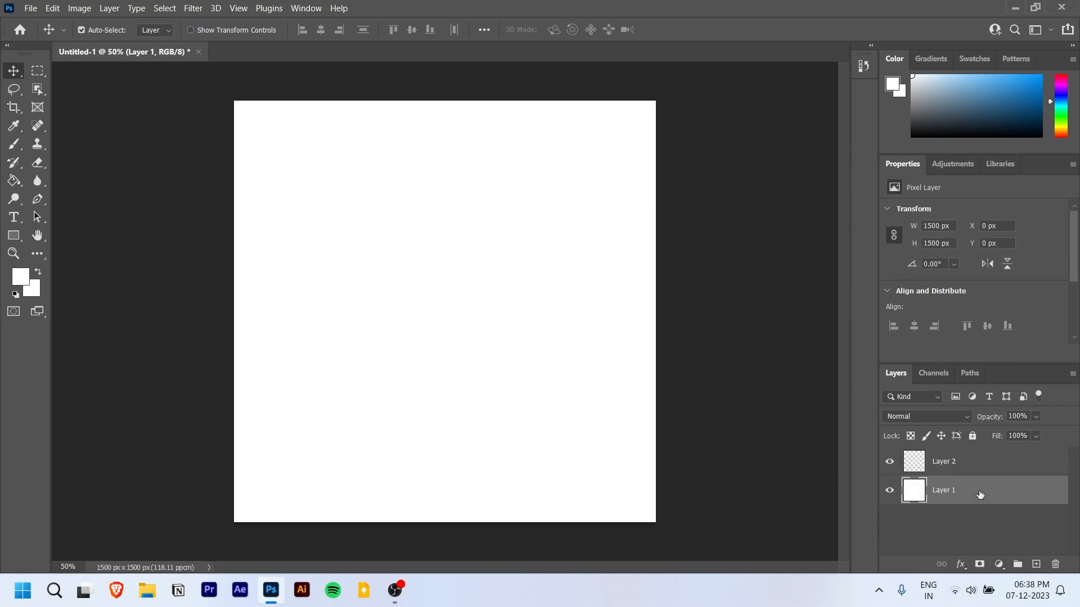
{"action": "left_click", "coordinate": [972, 436]}
{"action": "left_click", "coordinate": [980, 469]}
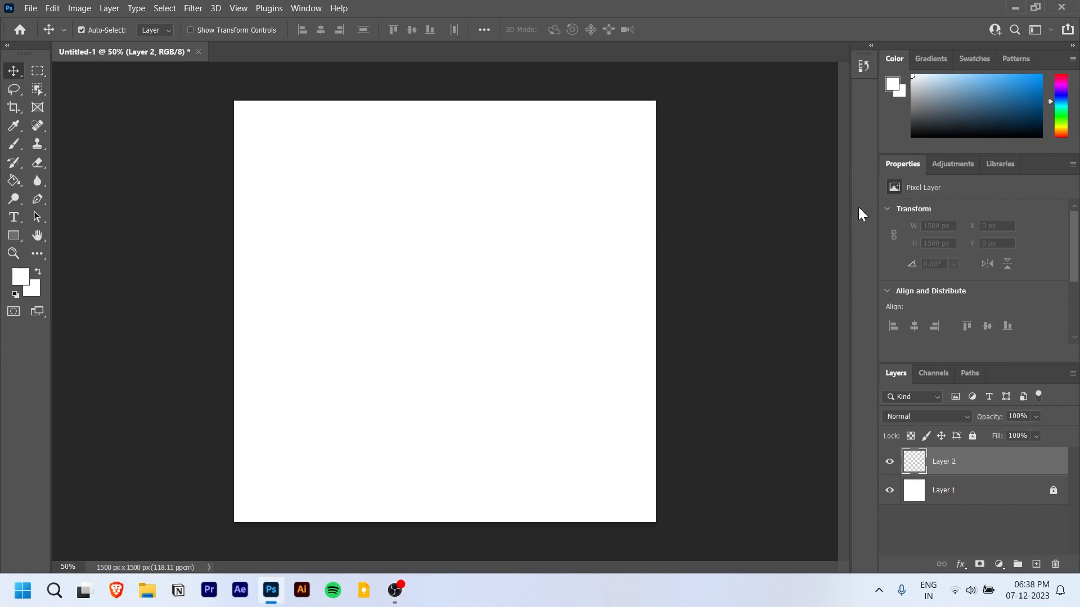
Activate the Brush tool with a size of 259 px and set the foreground colour to black
{"action": "left_click", "coordinate": [14, 143]}
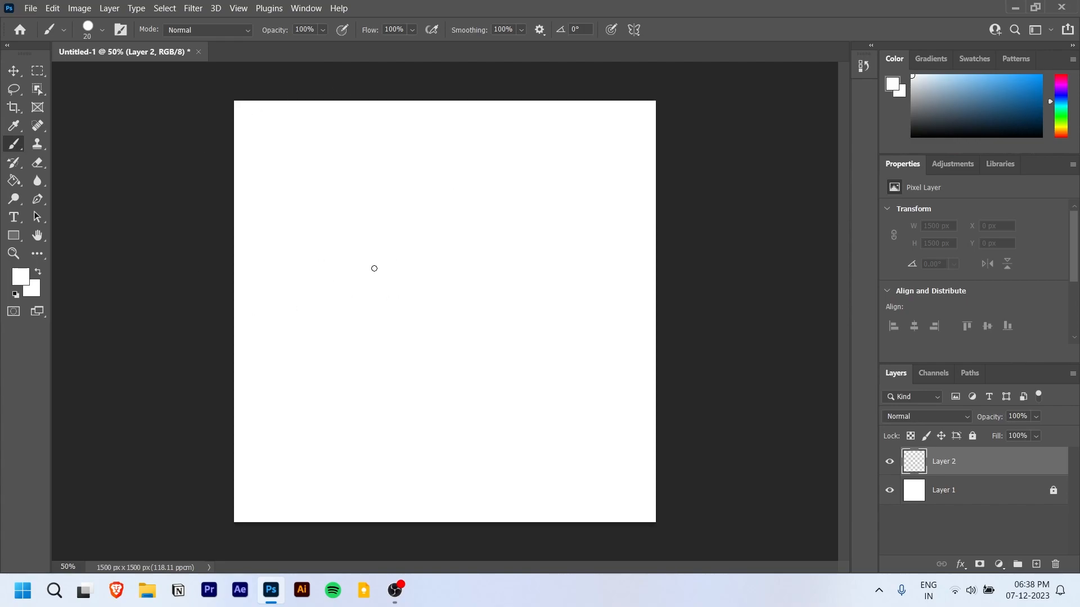
{"action": "left_click", "coordinate": [101, 30]}
{"action": "mouse_move", "coordinate": [103, 74]}
{"action": "left_mouse_down"}
{"action": "mouse_move", "coordinate": [157, 75]}
{"action": "mouse_move", "coordinate": [148, 79]}
{"action": "left_mouse_up"}
{"action": "left_click_drag", "start_coordinate": [915, 117], "coordinate": [911, 137]}
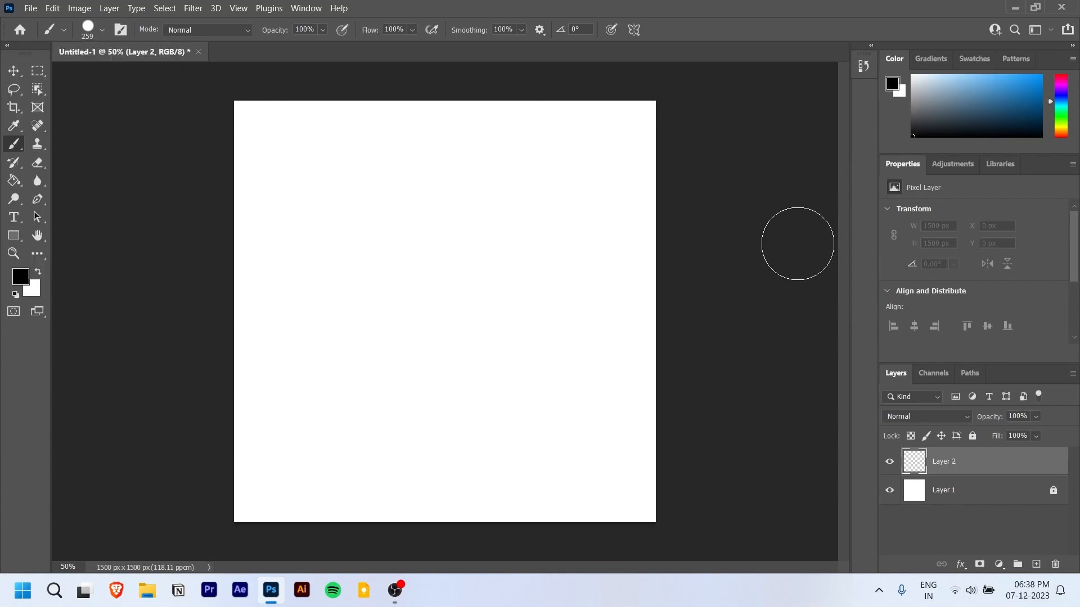
Undo a trial brush stroke on the canvas and set the brush smoothing to 0%
{"action": "mouse_move", "coordinate": [128, 242]}
{"action": "left_mouse_down"}
{"action": "mouse_move", "coordinate": [530, 124]}
{"action": "mouse_move", "coordinate": [519, 130]}
{"action": "left_mouse_up"}
{"action": "key", "text": "ctrl+z"}
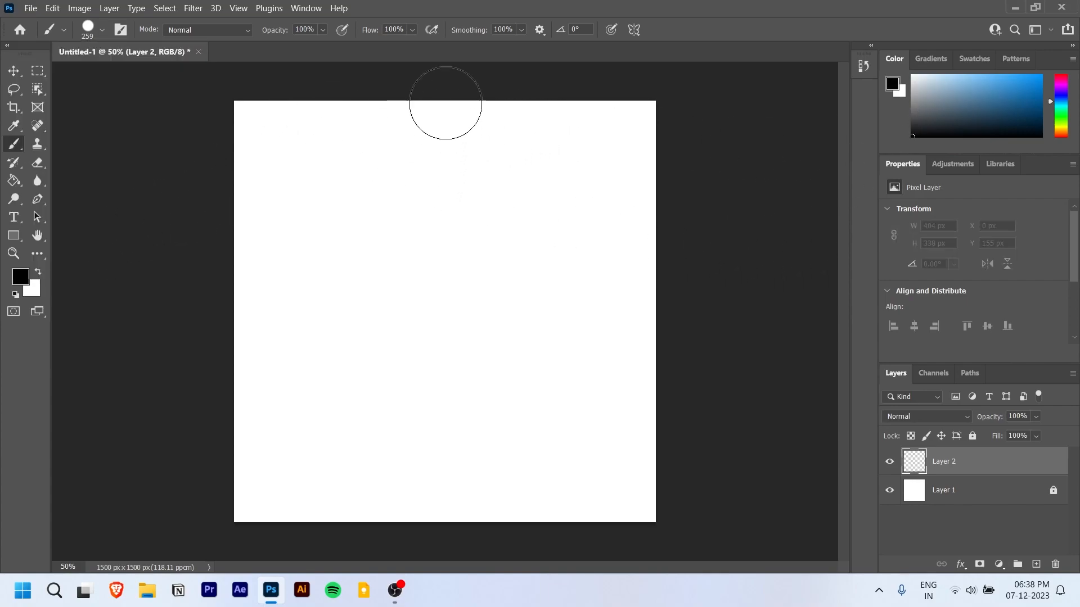
{"action": "left_click", "coordinate": [521, 30]}
{"action": "left_click_drag", "start_coordinate": [533, 46], "coordinate": [429, 52]}
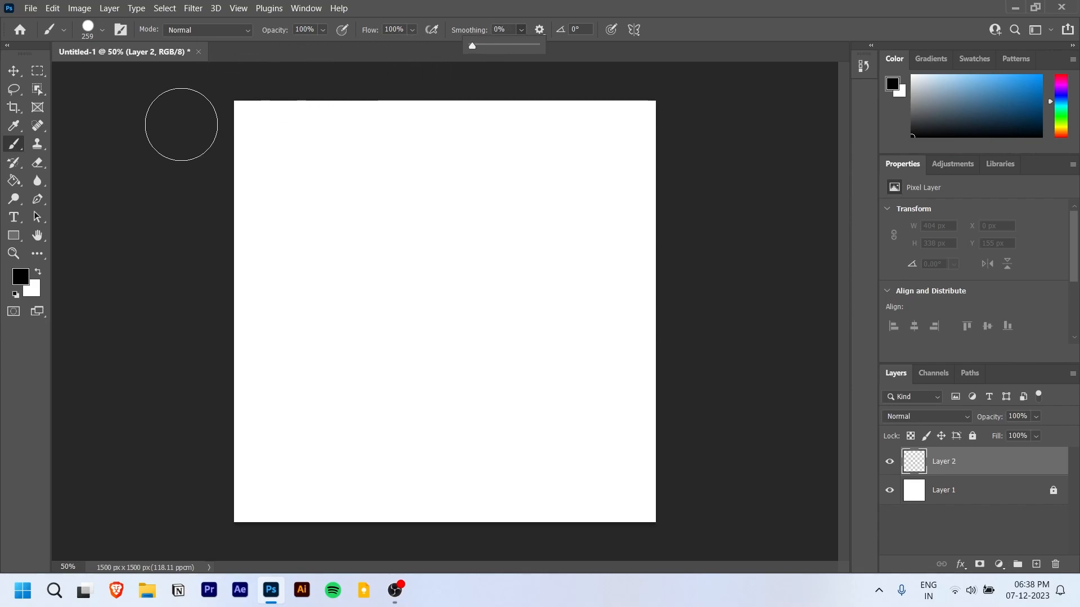
{"action": "left_click_drag", "start_coordinate": [135, 225], "coordinate": [675, 185]}
{"action": "left_click_drag", "start_coordinate": [441, 48], "coordinate": [127, 149]}
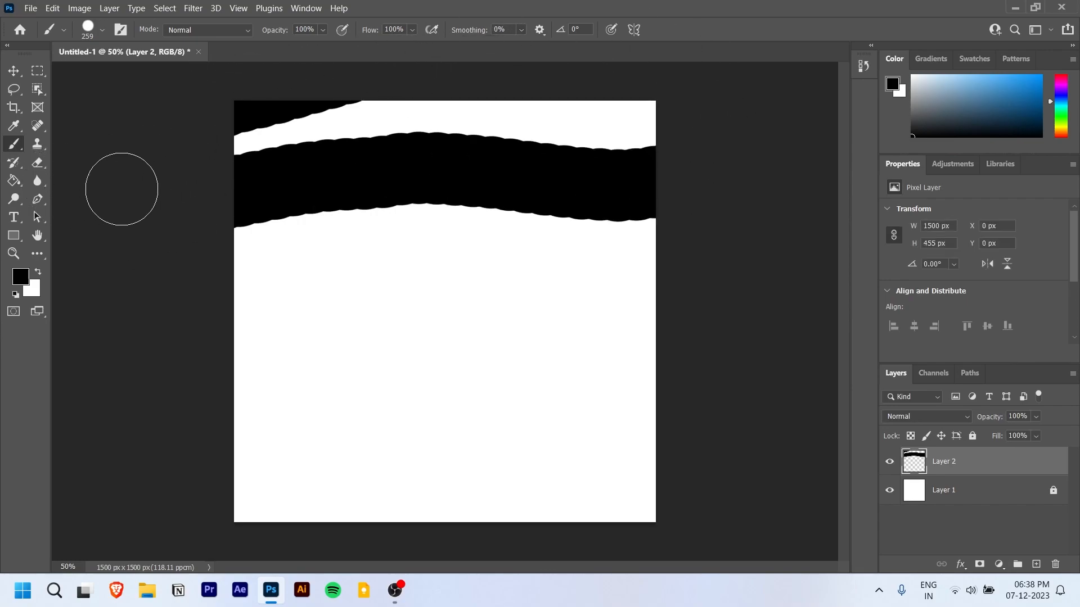
{"action": "key", "text": "ctrl+z"}
{"action": "key", "text": "ctrl+z"}
Set the brush size to 149 px and its hardness to 0%, undoing the hard-edged trial strokes
{"action": "left_click", "coordinate": [102, 31]}
{"action": "left_click_drag", "start_coordinate": [132, 73], "coordinate": [136, 72]}
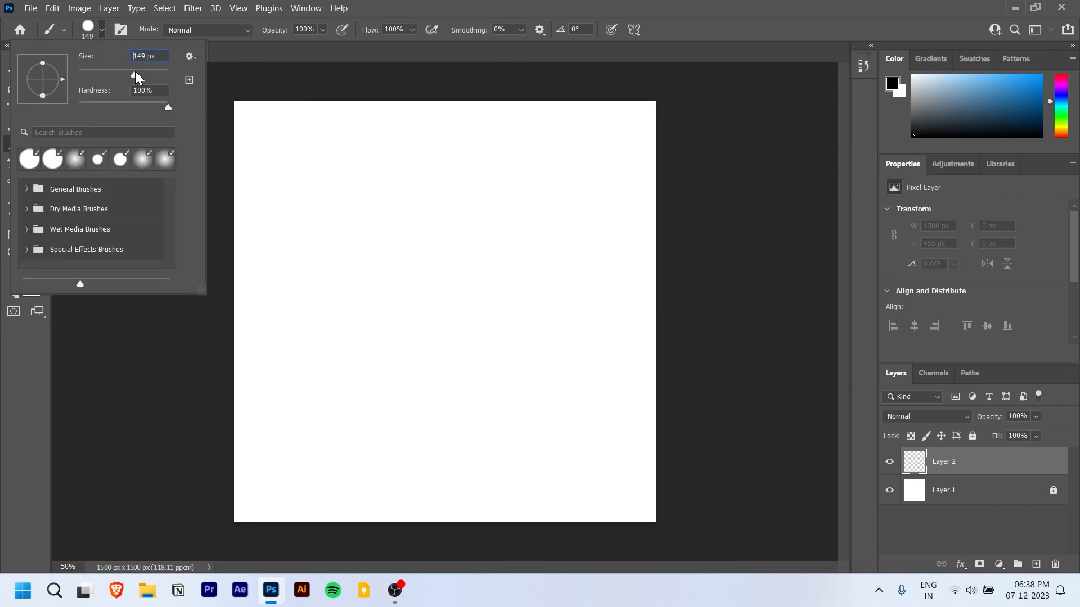
{"action": "mouse_move", "coordinate": [298, 84]}
{"action": "left_mouse_down"}
{"action": "mouse_move", "coordinate": [243, 157]}
{"action": "mouse_move", "coordinate": [282, 534]}
{"action": "left_mouse_up"}
{"action": "mouse_move", "coordinate": [776, 369]}
{"action": "left_mouse_down"}
{"action": "mouse_move", "coordinate": [658, 317]}
{"action": "mouse_move", "coordinate": [103, 193]}
{"action": "mouse_move", "coordinate": [625, 117]}
{"action": "mouse_move", "coordinate": [824, 107]}
{"action": "left_mouse_up"}
{"action": "key", "text": "ctrl+z"}
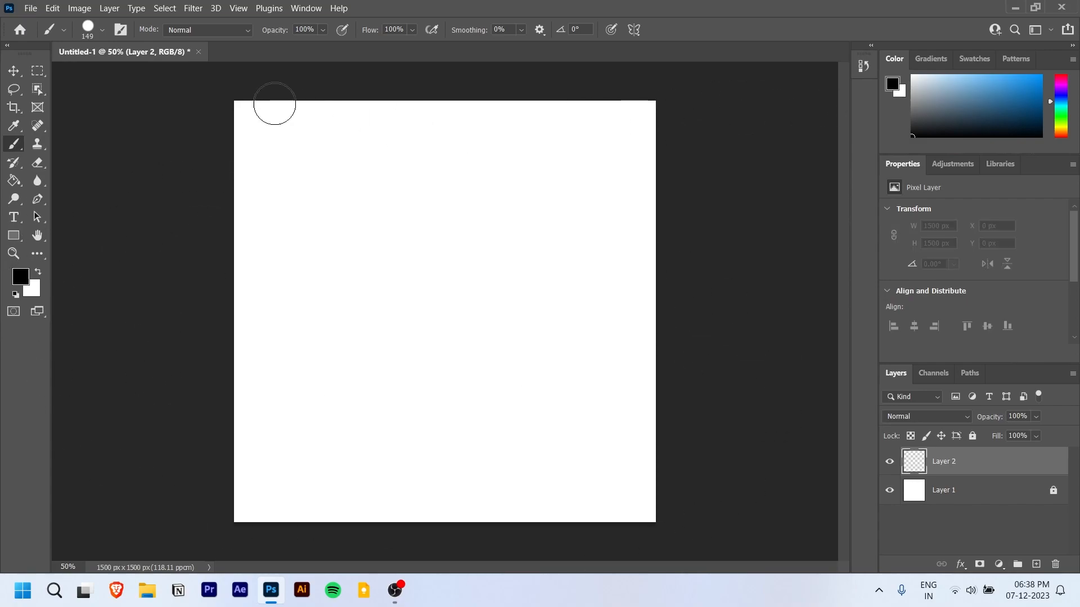
{"action": "left_click", "coordinate": [103, 31]}
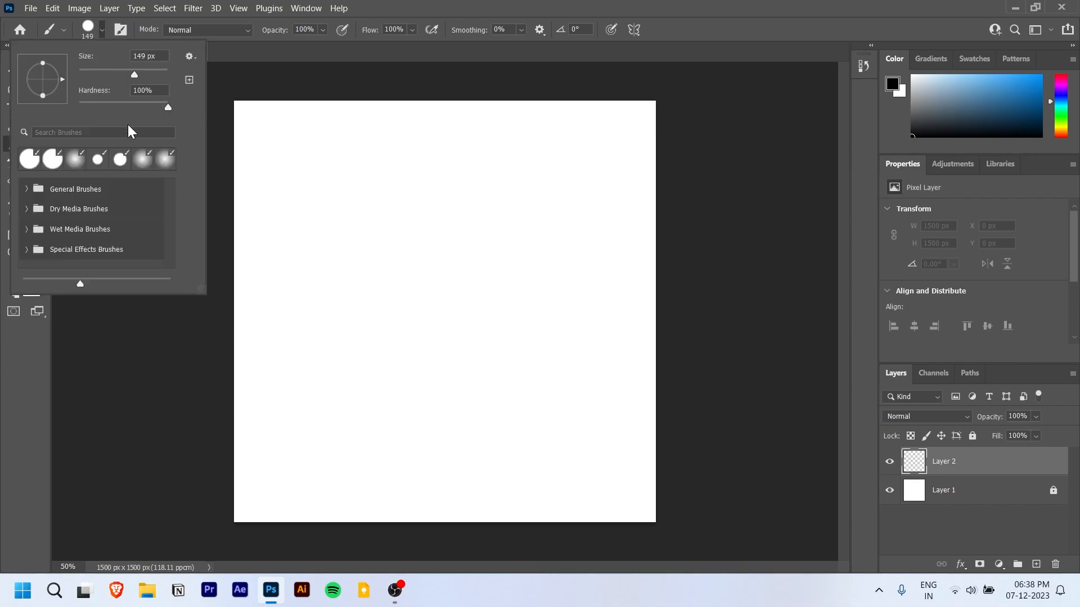
{"action": "left_click_drag", "start_coordinate": [127, 103], "coordinate": [77, 103]}
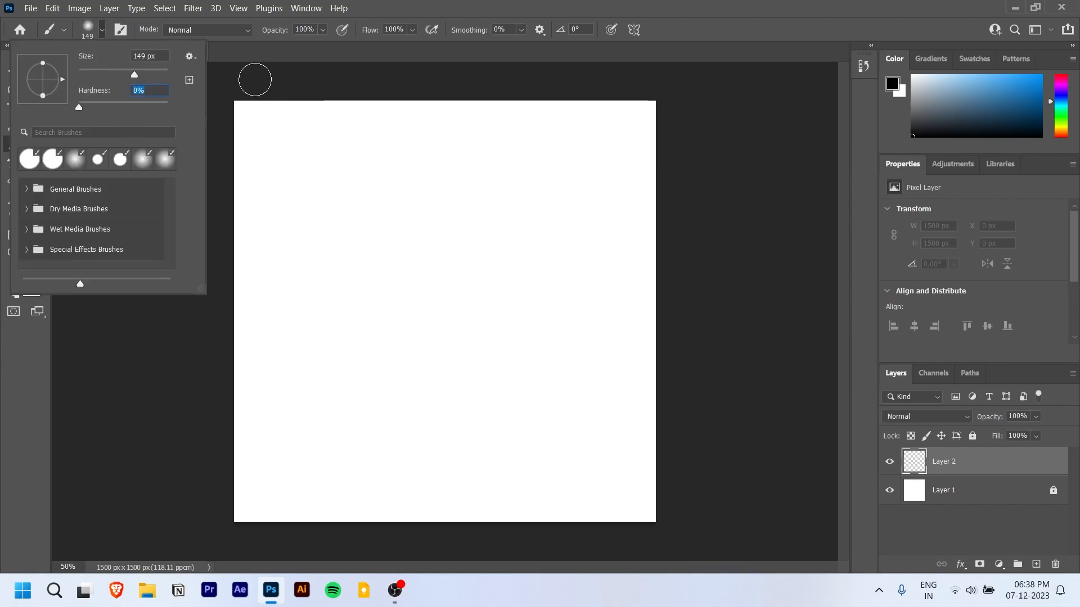
Paint criss-crossing soft black strokes over the whole canvas on Layer 2 and overlay them with looping mid-grey strokes
{"action": "mouse_move", "coordinate": [349, 79]}
{"action": "left_mouse_down"}
{"action": "mouse_move", "coordinate": [307, 118]}
{"action": "mouse_move", "coordinate": [79, 260]}
{"action": "mouse_move", "coordinate": [726, 70]}
{"action": "mouse_move", "coordinate": [405, 595]}
{"action": "mouse_move", "coordinate": [665, 332]}
{"action": "mouse_move", "coordinate": [788, 379]}
{"action": "mouse_move", "coordinate": [469, 339]}
{"action": "mouse_move", "coordinate": [149, 279]}
{"action": "mouse_move", "coordinate": [664, 242]}
{"action": "mouse_move", "coordinate": [733, 107]}
{"action": "mouse_move", "coordinate": [457, 451]}
{"action": "mouse_move", "coordinate": [388, 360]}
{"action": "left_mouse_up"}
{"action": "left_click_drag", "start_coordinate": [388, 360], "coordinate": [585, 539]}
{"action": "left_click_drag", "start_coordinate": [912, 112], "coordinate": [890, 112]}
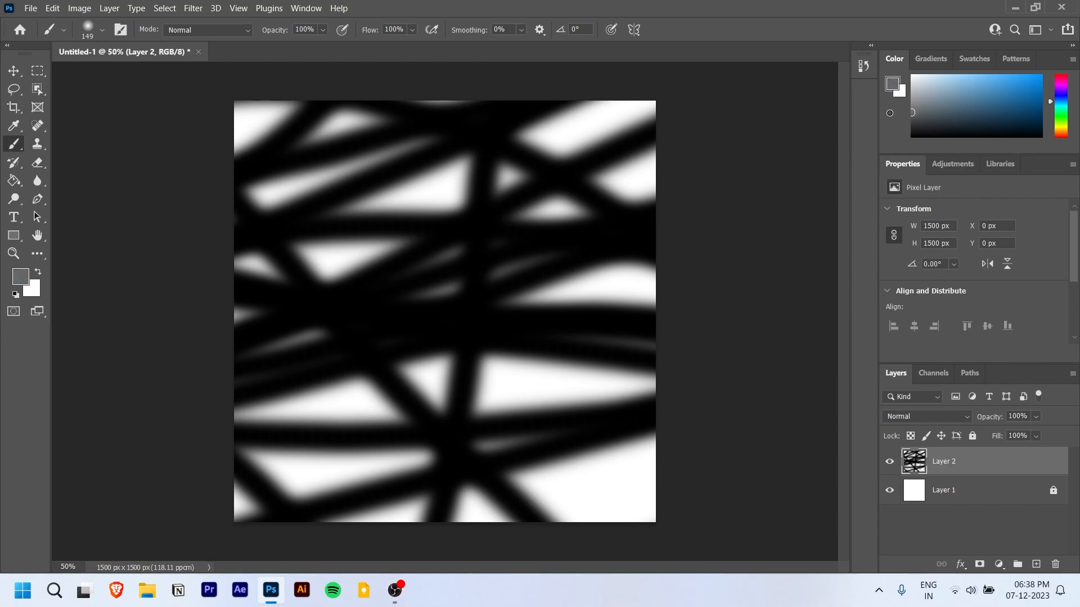
{"action": "mouse_move", "coordinate": [699, 141]}
{"action": "left_mouse_down"}
{"action": "mouse_move", "coordinate": [554, 357]}
{"action": "mouse_move", "coordinate": [337, 475]}
{"action": "mouse_move", "coordinate": [176, 90]}
{"action": "mouse_move", "coordinate": [629, 343]}
{"action": "mouse_move", "coordinate": [448, 202]}
{"action": "mouse_move", "coordinate": [207, 507]}
{"action": "left_mouse_up"}
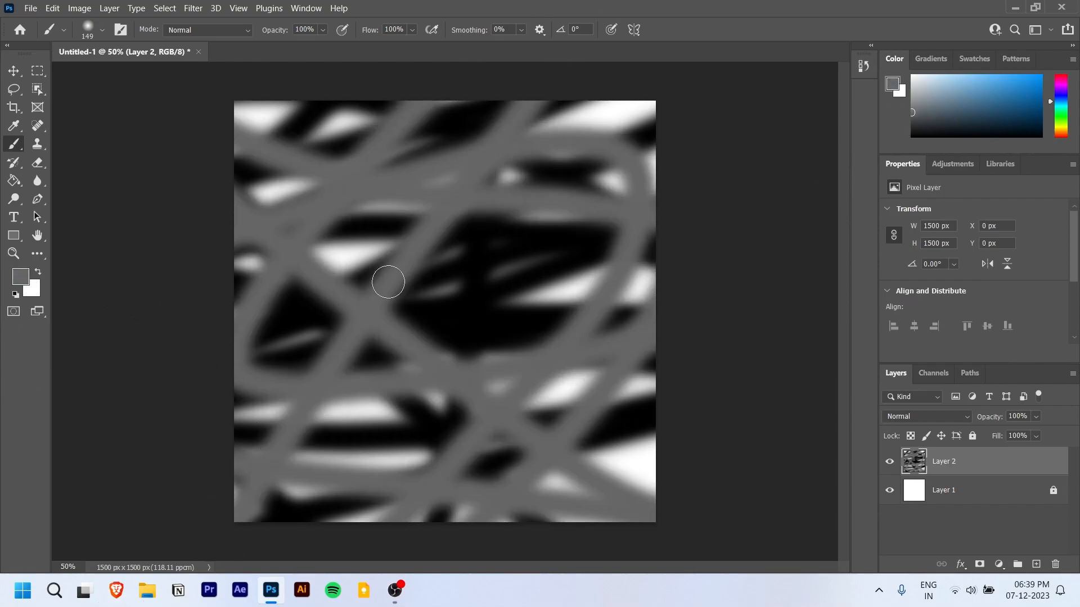
{"action": "left_click_drag", "start_coordinate": [363, 280], "coordinate": [562, 338]}
Paint white curved strokes across and down the canvas and scatter single white dabs between them
{"action": "left_click", "coordinate": [912, 76]}
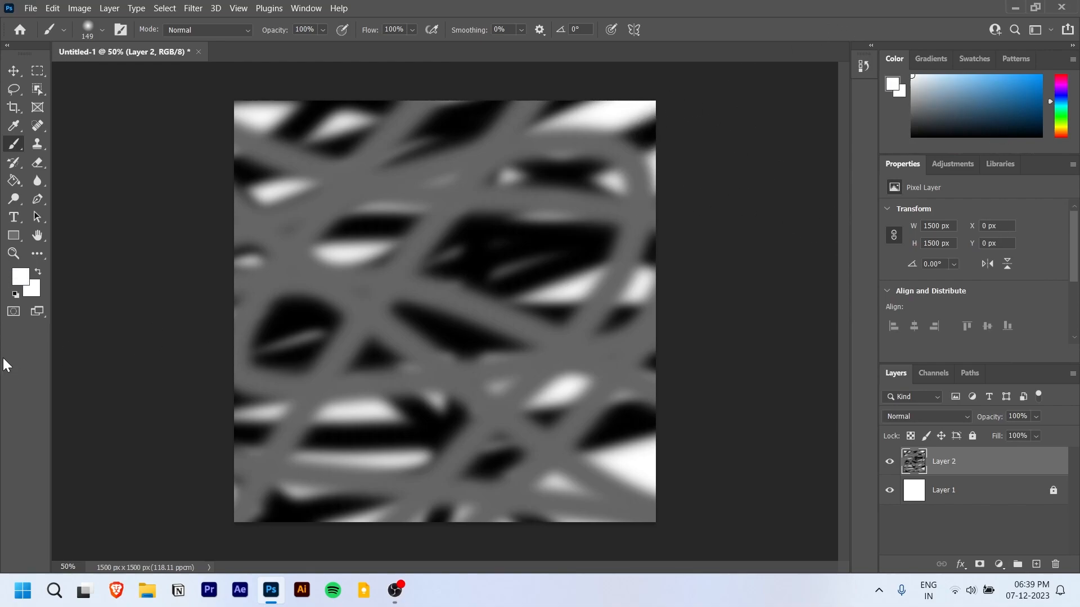
{"action": "left_click_drag", "start_coordinate": [225, 263], "coordinate": [664, 289]}
{"action": "mouse_move", "coordinate": [478, 144]}
{"action": "left_mouse_down"}
{"action": "mouse_move", "coordinate": [484, 263]}
{"action": "mouse_move", "coordinate": [399, 520]}
{"action": "left_mouse_up"}
{"action": "left_click", "coordinate": [321, 179]}
{"action": "left_click", "coordinate": [286, 378]}
{"action": "left_click", "coordinate": [489, 428]}
{"action": "left_click", "coordinate": [600, 416]}
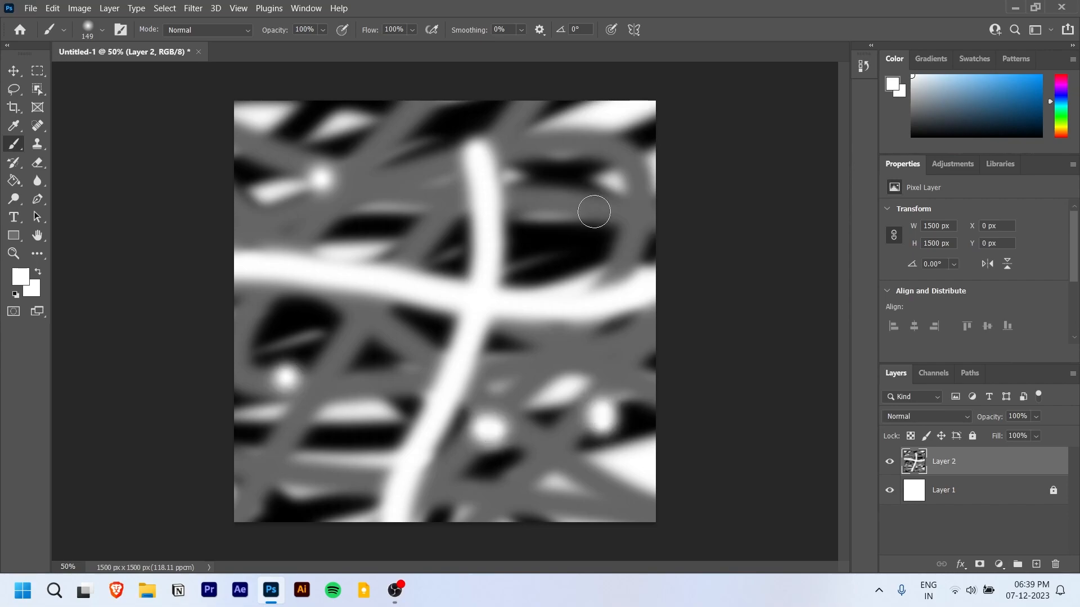
{"action": "left_click", "coordinate": [592, 207]}
{"action": "left_click", "coordinate": [565, 174]}
{"action": "left_click", "coordinate": [290, 248]}
{"action": "left_click_drag", "start_coordinate": [289, 248], "coordinate": [262, 520]}
Switch the foreground colour back to black and add short black strokes over the white and grey areas
{"action": "key", "text": "d"}
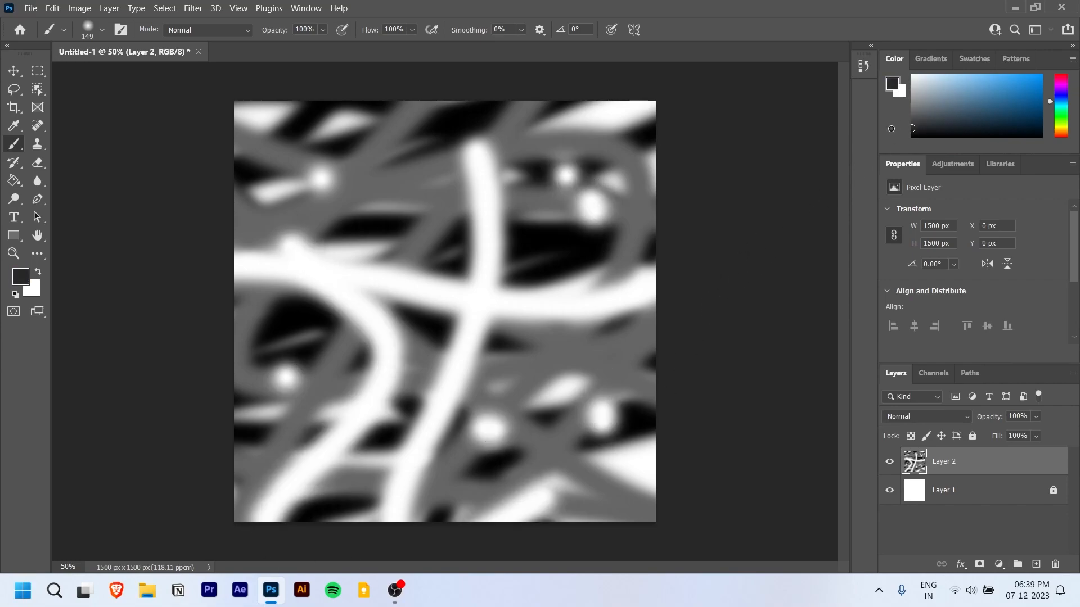
{"action": "left_click_drag", "start_coordinate": [766, 256], "coordinate": [470, 181]}
{"action": "mouse_move", "coordinate": [337, 301]}
{"action": "left_mouse_down"}
{"action": "mouse_move", "coordinate": [373, 277]}
{"action": "mouse_move", "coordinate": [399, 239]}
{"action": "left_mouse_up"}
{"action": "left_click_drag", "start_coordinate": [582, 284], "coordinate": [756, 395]}
{"action": "left_click_drag", "start_coordinate": [478, 444], "coordinate": [529, 367]}
{"action": "left_click_drag", "start_coordinate": [615, 418], "coordinate": [593, 526]}
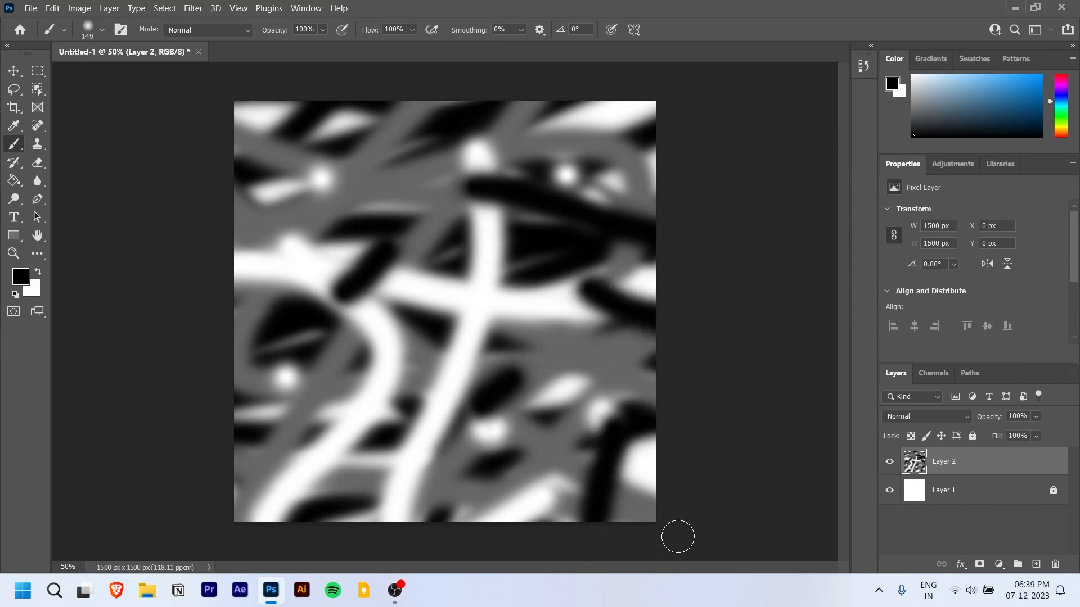
Combine Layer 1 and Layer 2 into one smart object and rasterize it to a single pixel layer
{"action": "key", "text": "v"}
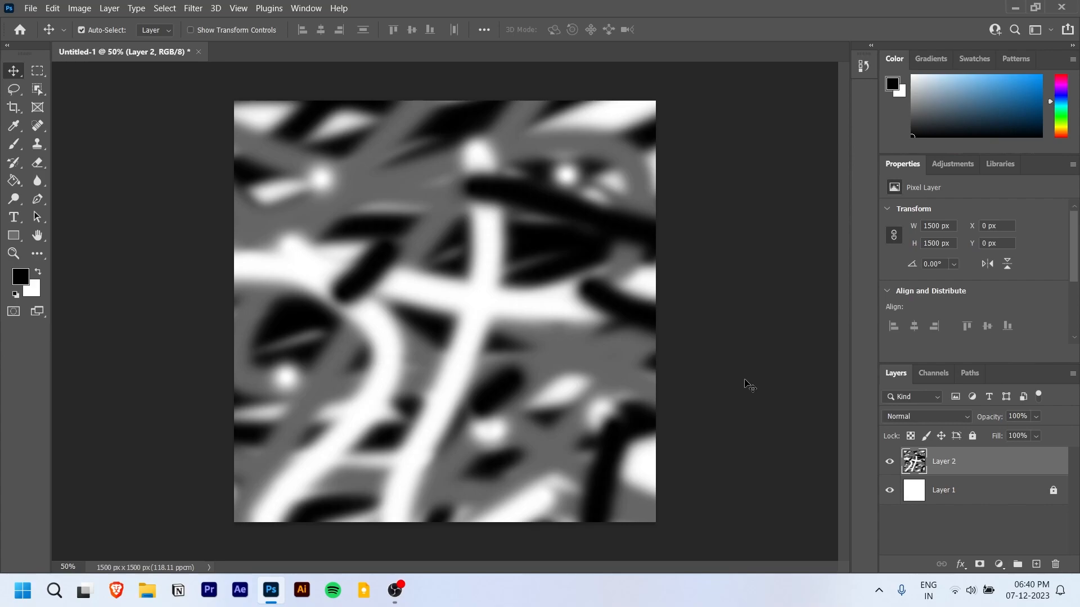
{"action": "left_click", "coordinate": [956, 496], "text": "shift"}
{"action": "right_click", "coordinate": [951, 464]}
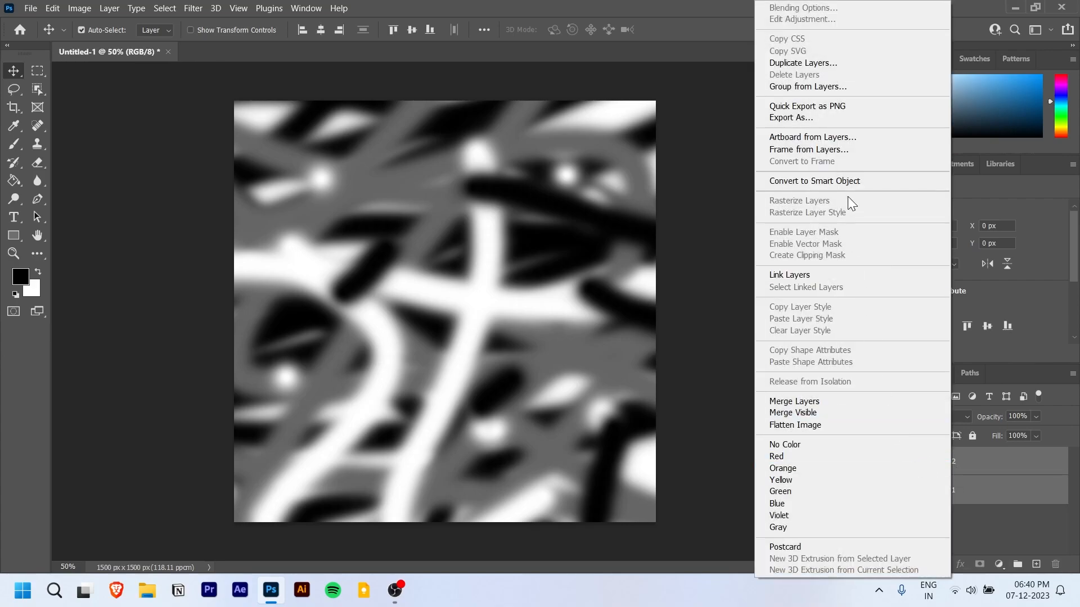
{"action": "left_click", "coordinate": [846, 180]}
{"action": "right_click", "coordinate": [957, 454]}
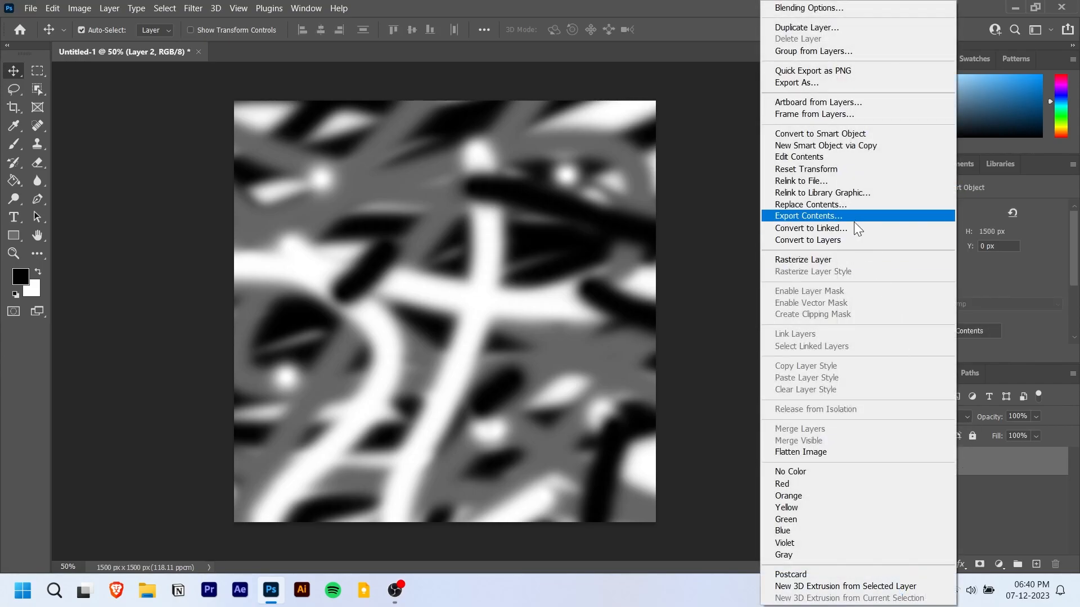
{"action": "left_click", "coordinate": [843, 261]}
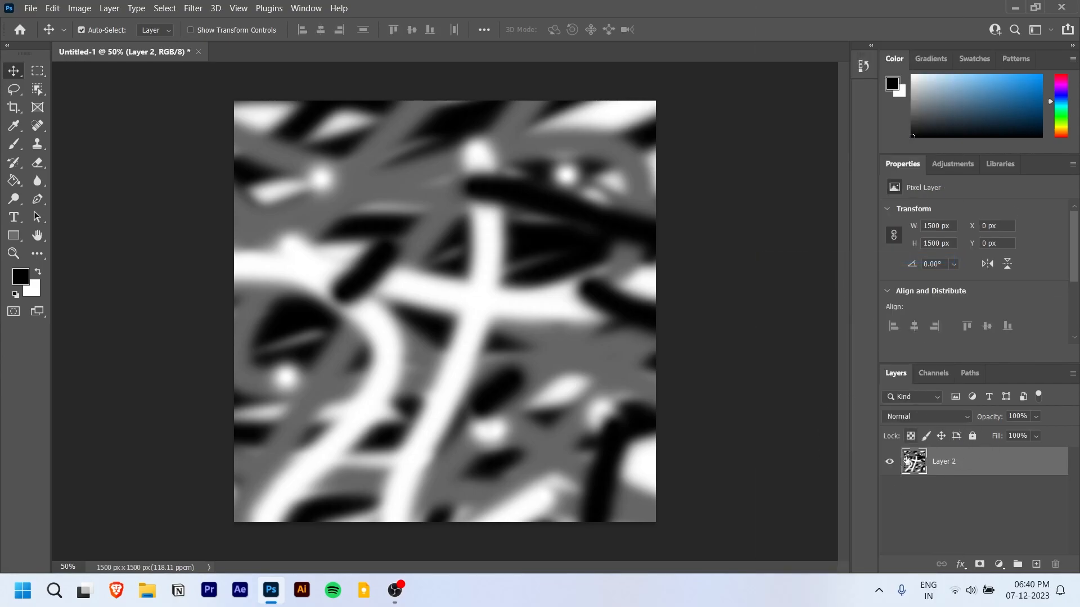
Start the Liquify filter and forward-warp the painting with the 891 brush into flowing waves, pulling pixels outward over transparent edge gaps
{"action": "left_click", "coordinate": [193, 8]}
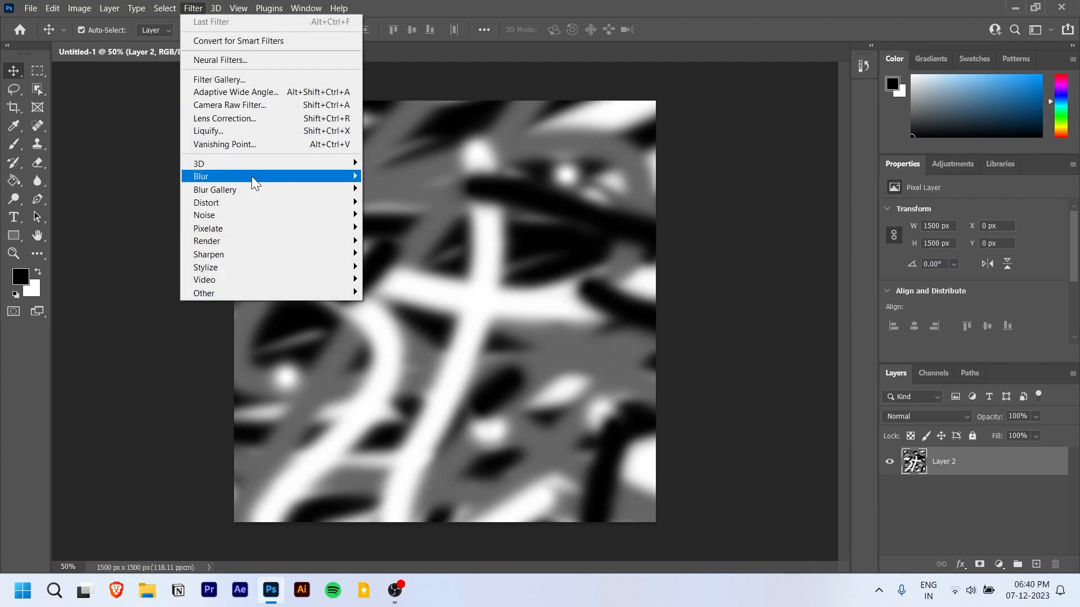
{"action": "left_click", "coordinate": [276, 133]}
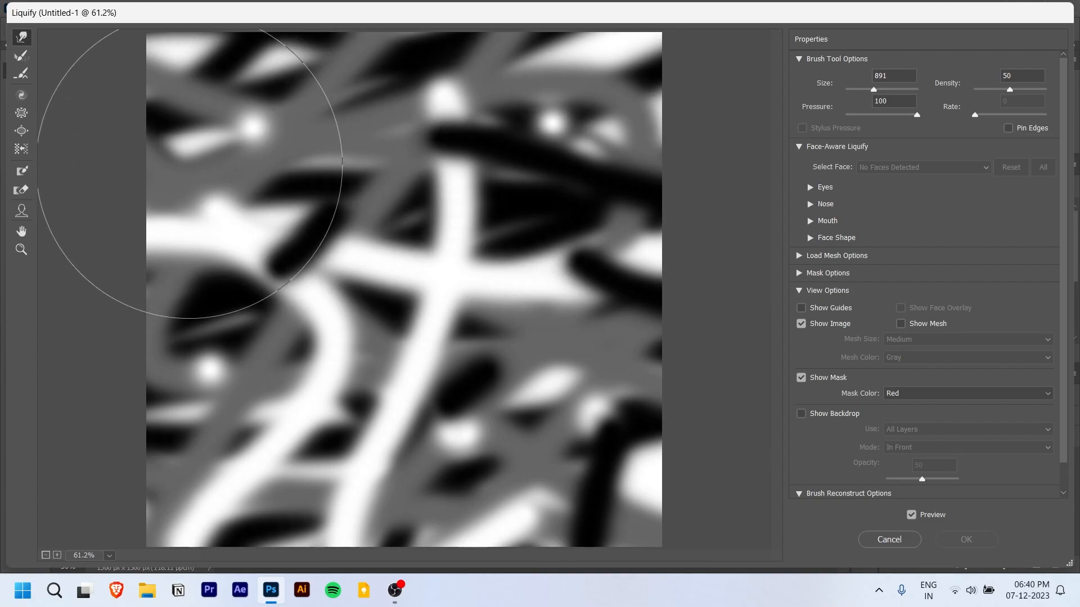
{"action": "mouse_move", "coordinate": [294, 145]}
{"action": "left_mouse_down"}
{"action": "mouse_move", "coordinate": [313, 145]}
{"action": "mouse_move", "coordinate": [624, 446]}
{"action": "mouse_move", "coordinate": [752, 284]}
{"action": "mouse_move", "coordinate": [499, 150]}
{"action": "mouse_move", "coordinate": [34, 338]}
{"action": "left_mouse_up"}
{"action": "mouse_move", "coordinate": [182, 384]}
{"action": "left_mouse_down"}
{"action": "mouse_move", "coordinate": [387, 232]}
{"action": "mouse_move", "coordinate": [547, 222]}
{"action": "mouse_move", "coordinate": [742, 338]}
{"action": "left_mouse_up"}
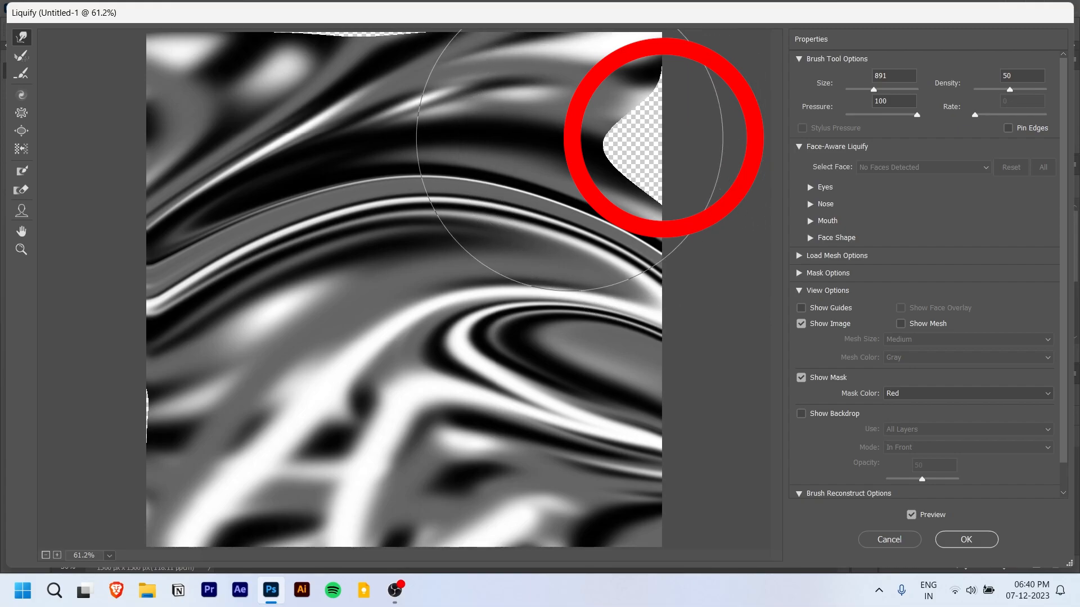
{"action": "left_click_drag", "start_coordinate": [545, 157], "coordinate": [774, 149]}
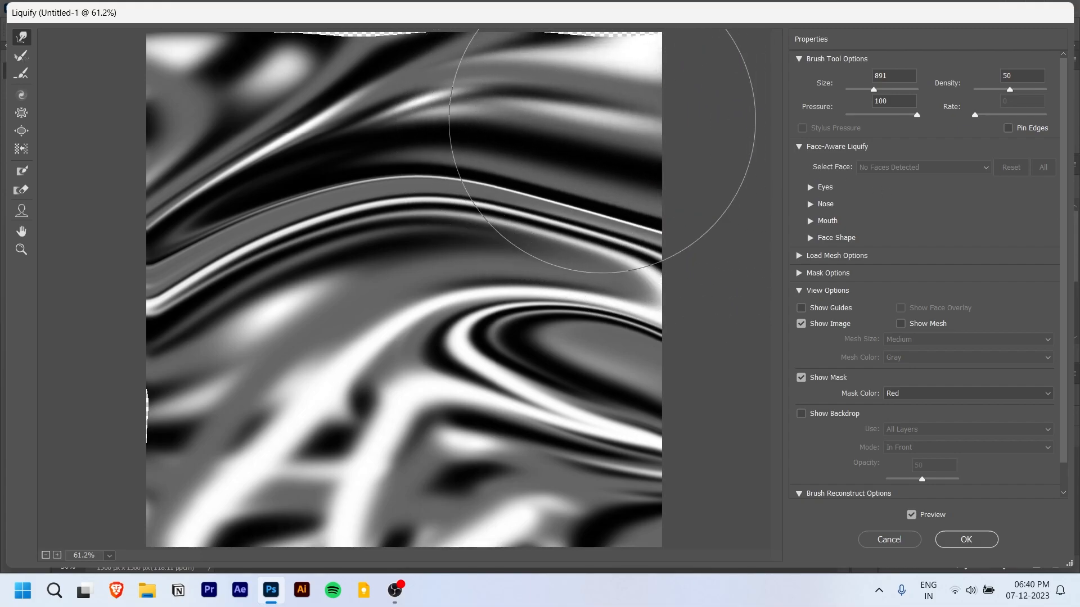
{"action": "mouse_move", "coordinate": [397, 95]}
{"action": "left_mouse_down"}
{"action": "mouse_move", "coordinate": [162, 28]}
{"action": "mouse_move", "coordinate": [157, 145]}
{"action": "mouse_move", "coordinate": [180, 176]}
{"action": "mouse_move", "coordinate": [196, 258]}
{"action": "mouse_move", "coordinate": [155, 432]}
{"action": "mouse_move", "coordinate": [192, 535]}
{"action": "left_mouse_up"}
{"action": "mouse_move", "coordinate": [300, 450]}
{"action": "left_mouse_down"}
{"action": "mouse_move", "coordinate": [293, 396]}
{"action": "mouse_move", "coordinate": [739, 602]}
{"action": "left_mouse_up"}
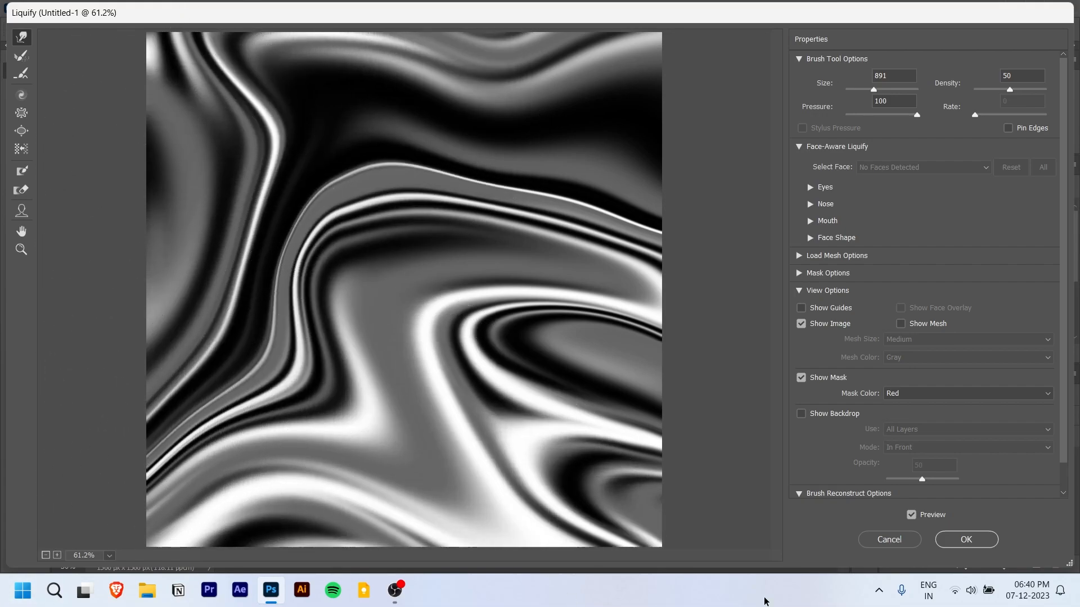
Warp the lower, left and upper-right areas with long pushes into marbled folds and apply the Liquify filter
{"action": "mouse_move", "coordinate": [570, 436]}
{"action": "left_mouse_down"}
{"action": "mouse_move", "coordinate": [494, 402]}
{"action": "mouse_move", "coordinate": [234, 479]}
{"action": "left_mouse_up"}
{"action": "mouse_move", "coordinate": [267, 294]}
{"action": "left_mouse_down"}
{"action": "mouse_move", "coordinate": [456, 407]}
{"action": "mouse_move", "coordinate": [550, 588]}
{"action": "mouse_move", "coordinate": [535, 468]}
{"action": "mouse_move", "coordinate": [215, 400]}
{"action": "mouse_move", "coordinate": [287, 439]}
{"action": "mouse_move", "coordinate": [341, 431]}
{"action": "mouse_move", "coordinate": [193, 604]}
{"action": "mouse_move", "coordinate": [206, 451]}
{"action": "mouse_move", "coordinate": [353, 445]}
{"action": "mouse_move", "coordinate": [554, 603]}
{"action": "left_mouse_up"}
{"action": "left_click_drag", "start_coordinate": [286, 470], "coordinate": [343, 606]}
{"action": "mouse_move", "coordinate": [253, 470]}
{"action": "left_mouse_down"}
{"action": "mouse_move", "coordinate": [302, 314]}
{"action": "mouse_move", "coordinate": [205, 96]}
{"action": "left_mouse_up"}
{"action": "mouse_move", "coordinate": [258, 120]}
{"action": "left_mouse_down"}
{"action": "mouse_move", "coordinate": [228, 16]}
{"action": "mouse_move", "coordinate": [208, 7]}
{"action": "left_mouse_up"}
{"action": "left_click_drag", "start_coordinate": [257, 256], "coordinate": [30, 161]}
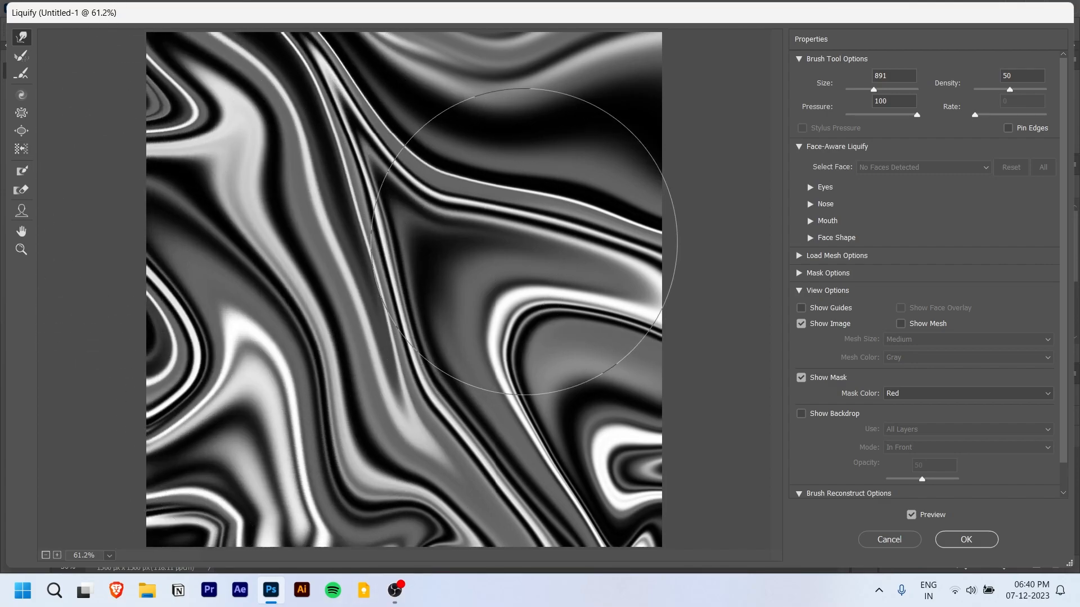
{"action": "left_click_drag", "start_coordinate": [518, 247], "coordinate": [766, 6]}
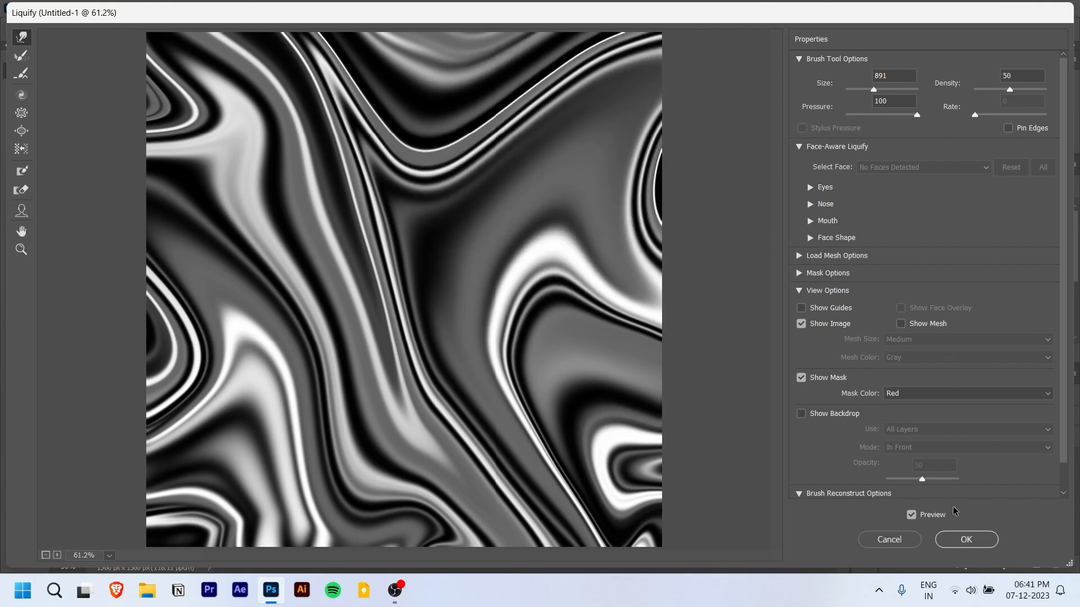
{"action": "left_click", "coordinate": [962, 539]}
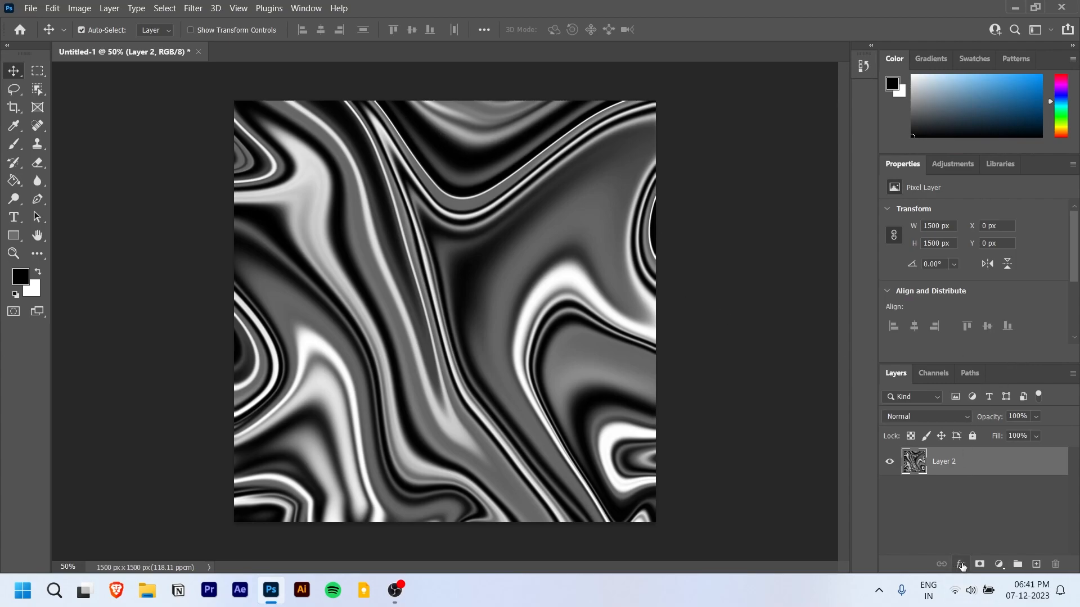
Add a Gradient Map adjustment layer above Layer 2 and open its gradient for editing
{"action": "left_click", "coordinate": [1000, 564]}
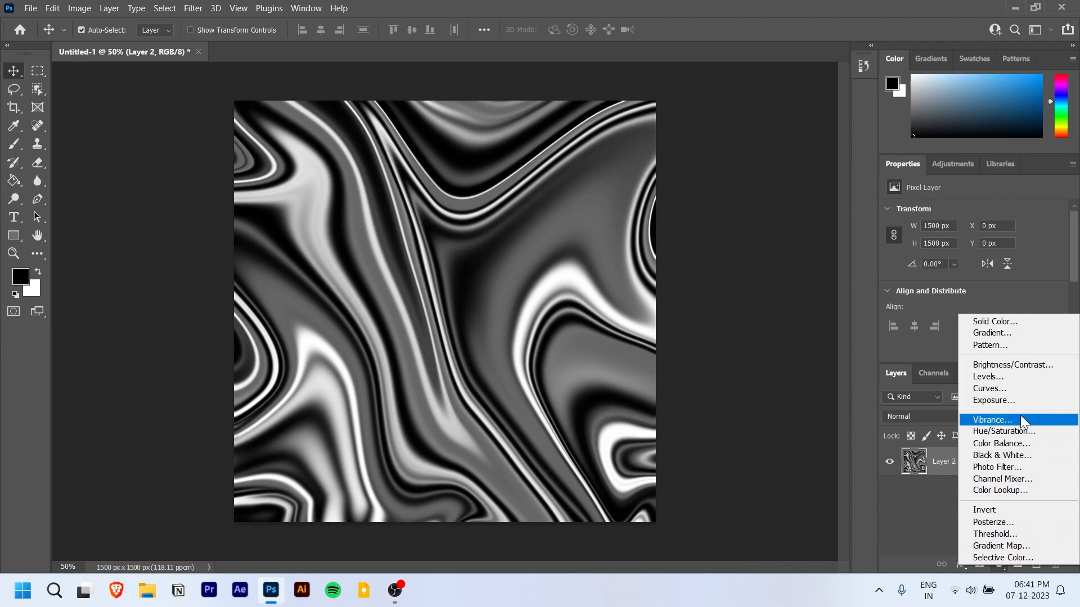
{"action": "left_click", "coordinate": [1024, 547]}
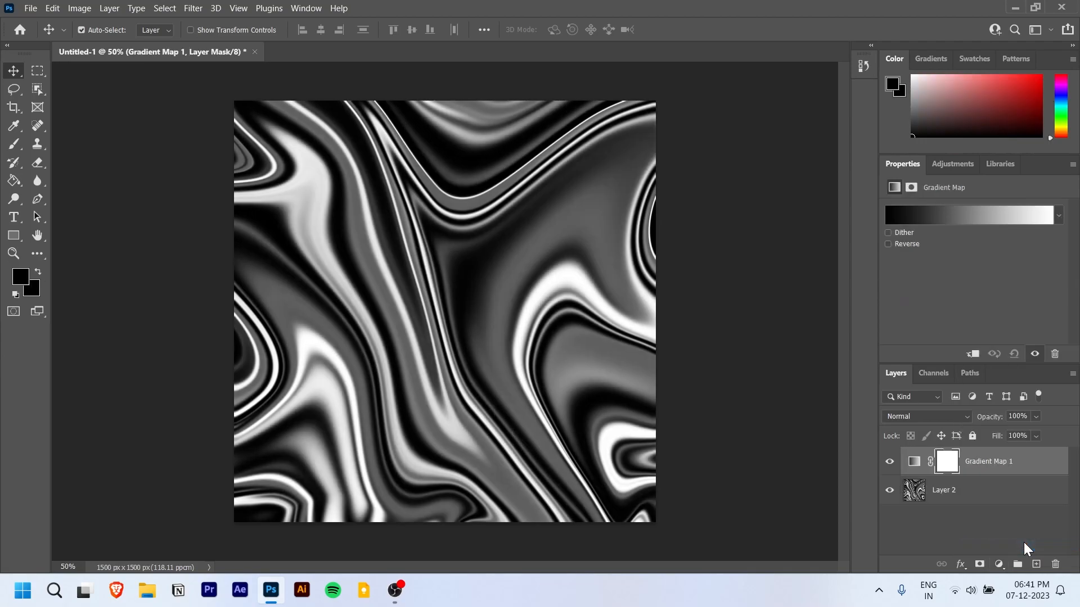
{"action": "left_click", "coordinate": [909, 189]}
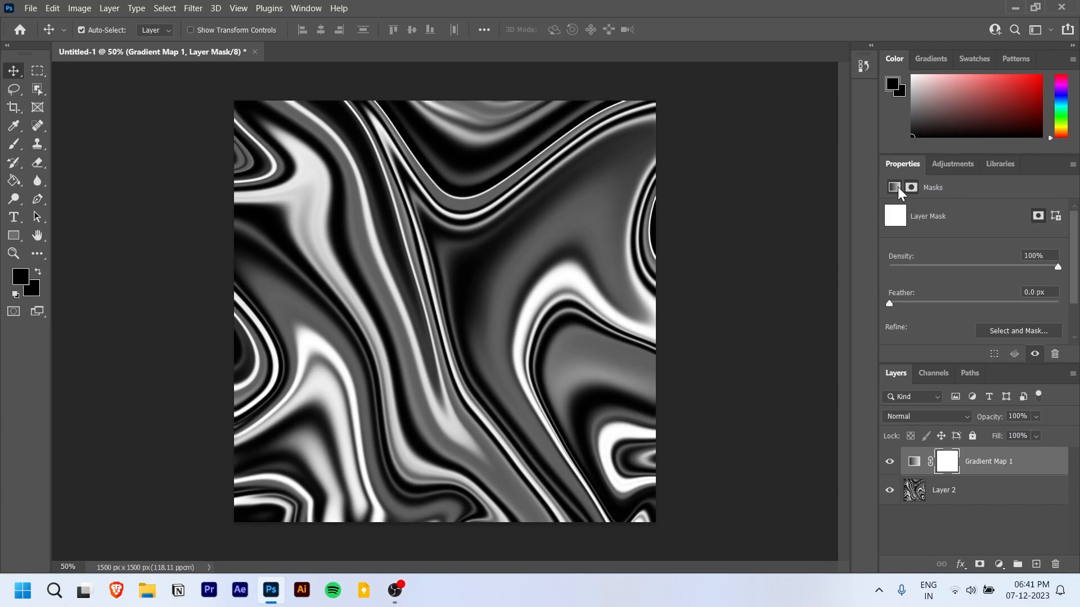
{"action": "left_click", "coordinate": [895, 187]}
{"action": "left_click", "coordinate": [923, 211]}
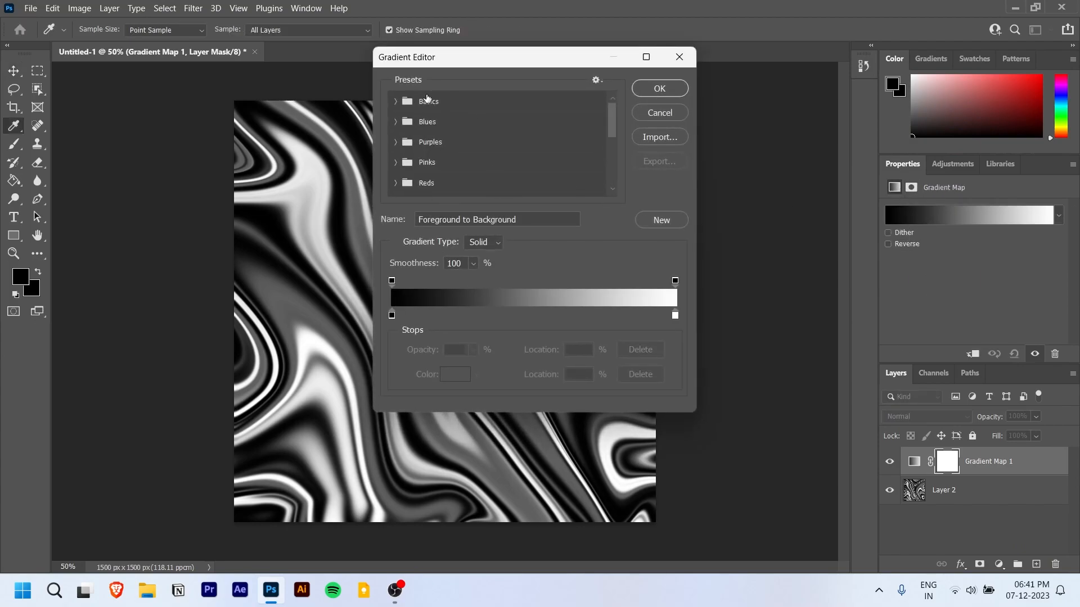
Try the Iridescent_15 gradient preset on the gradient map, moving the Gradient Editor clear of the canvas
{"action": "scroll", "coordinate": [470, 160], "scroll_direction": "down", "scroll_amount": 5}
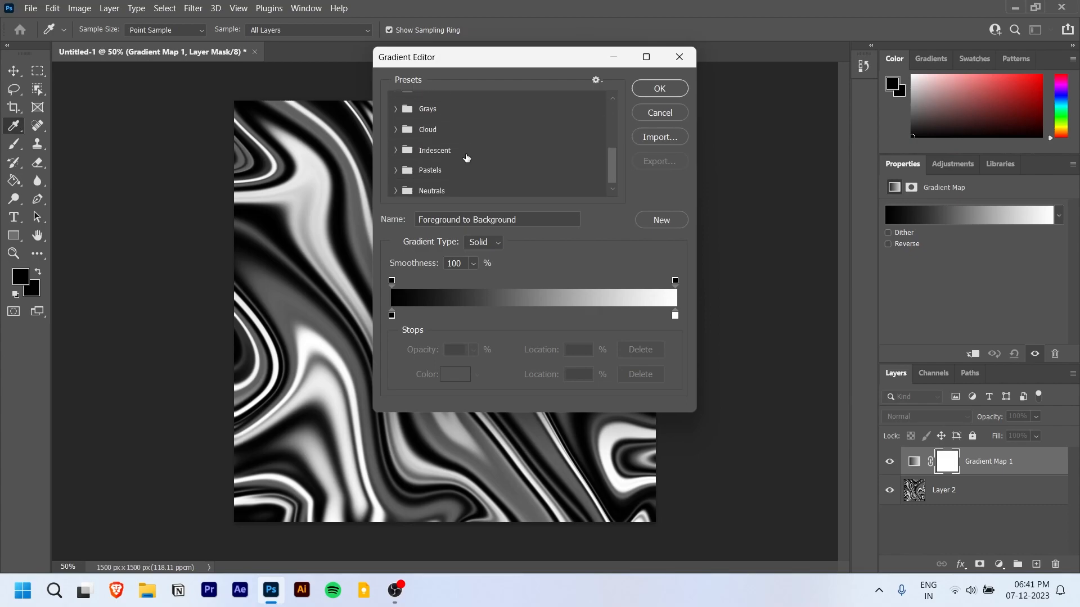
{"action": "scroll", "coordinate": [449, 164], "scroll_direction": "up", "scroll_amount": 5}
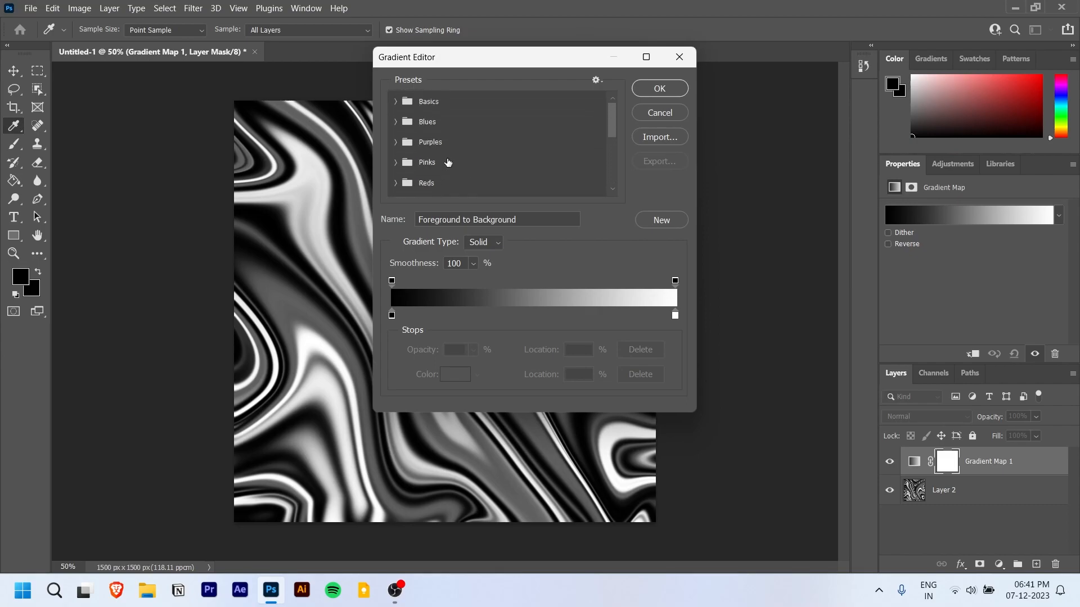
{"action": "left_click", "coordinate": [395, 102]}
{"action": "scroll", "coordinate": [421, 149], "scroll_direction": "down", "scroll_amount": 2}
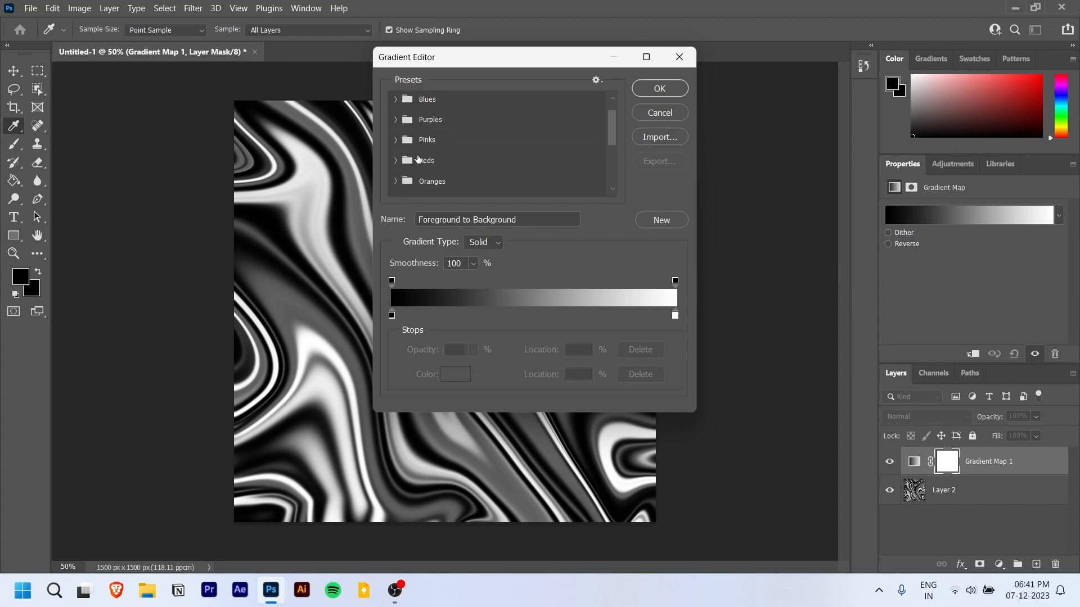
{"action": "scroll", "coordinate": [465, 172], "scroll_direction": "down", "scroll_amount": 3}
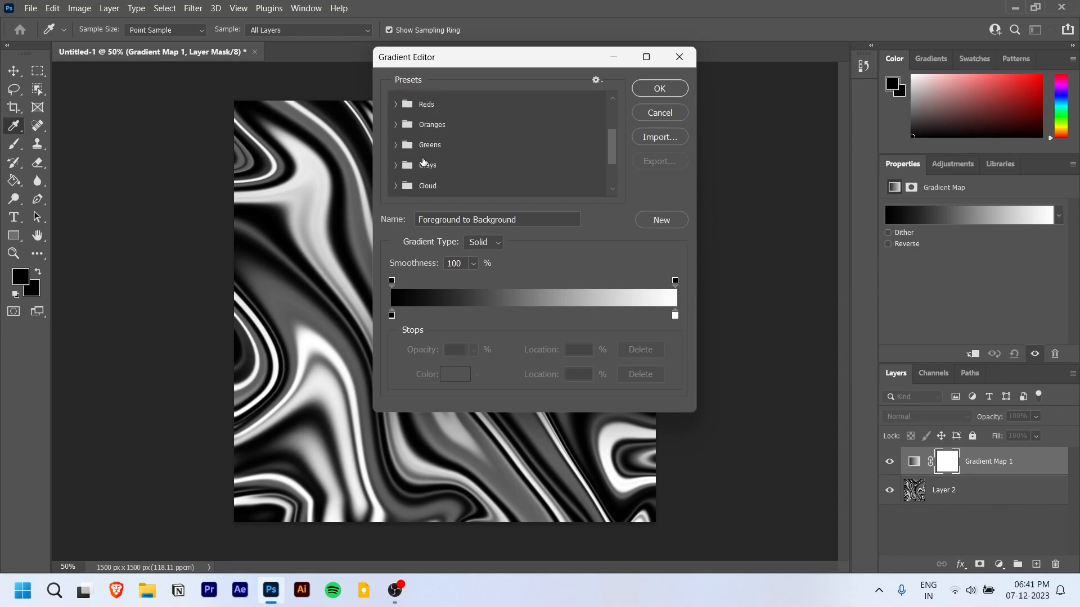
{"action": "scroll", "coordinate": [416, 172], "scroll_direction": "down", "scroll_amount": 1}
{"action": "left_click", "coordinate": [394, 173]}
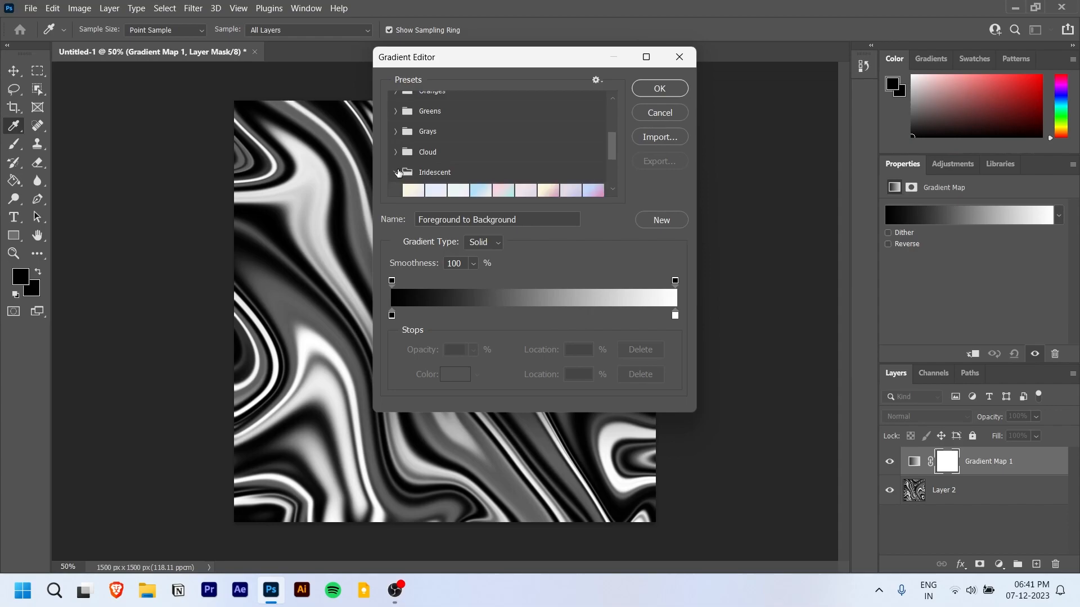
{"action": "scroll", "coordinate": [520, 143], "scroll_direction": "down", "scroll_amount": 1}
{"action": "left_click", "coordinate": [526, 184]}
{"action": "left_click_drag", "start_coordinate": [522, 56], "coordinate": [842, 57]}
{"action": "scroll", "coordinate": [851, 180], "scroll_direction": "down", "scroll_amount": 1}
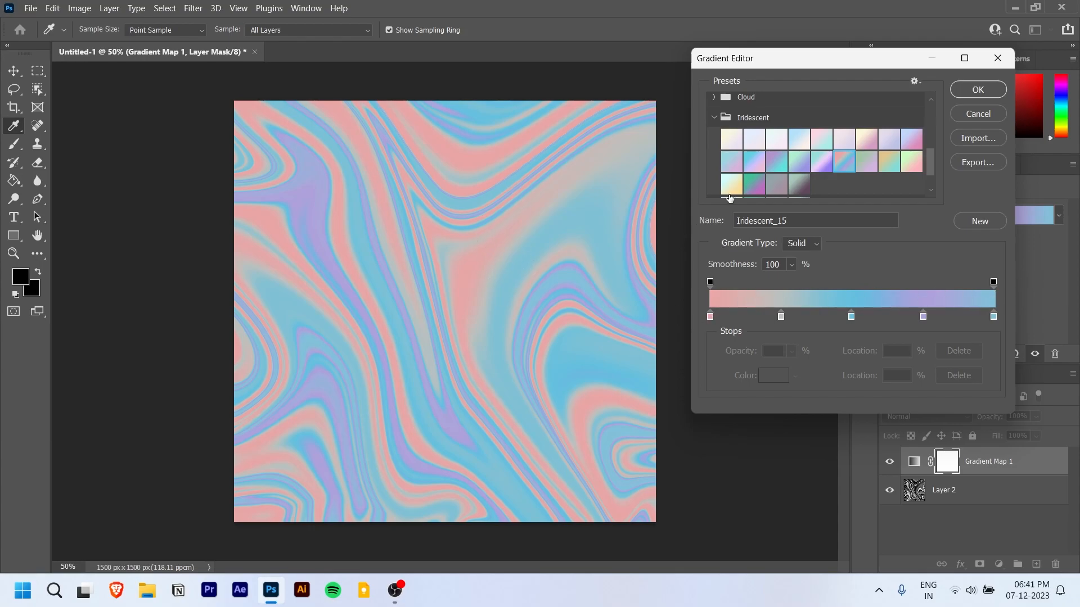
Try other Iridescent presets on the gradient map, including Iridescent_20, Iridescent_19 and Iridescent_21
{"action": "left_click", "coordinate": [756, 190]}
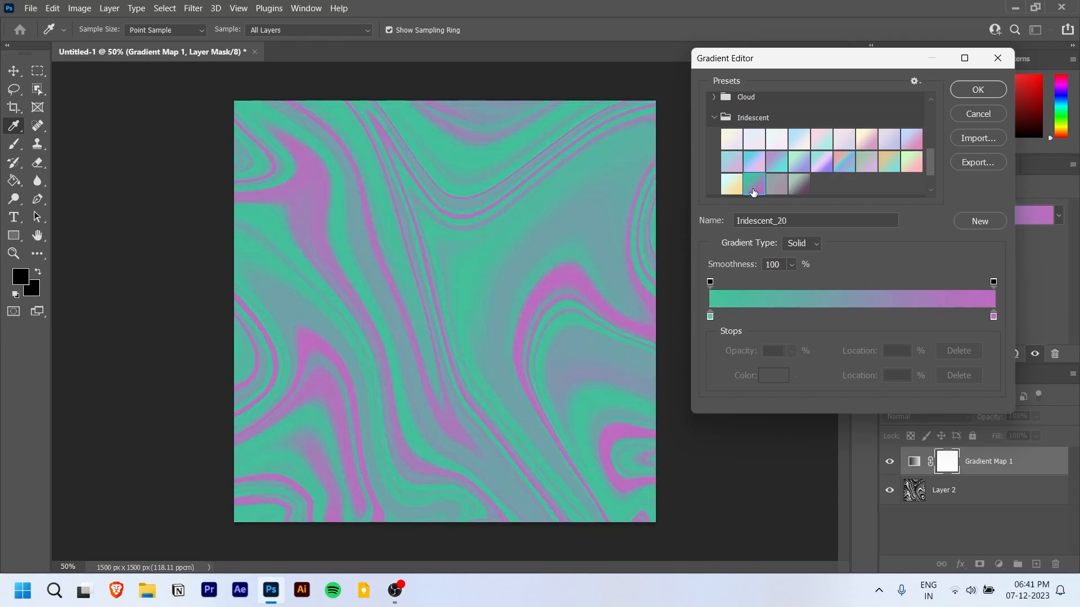
{"action": "left_click", "coordinate": [730, 189]}
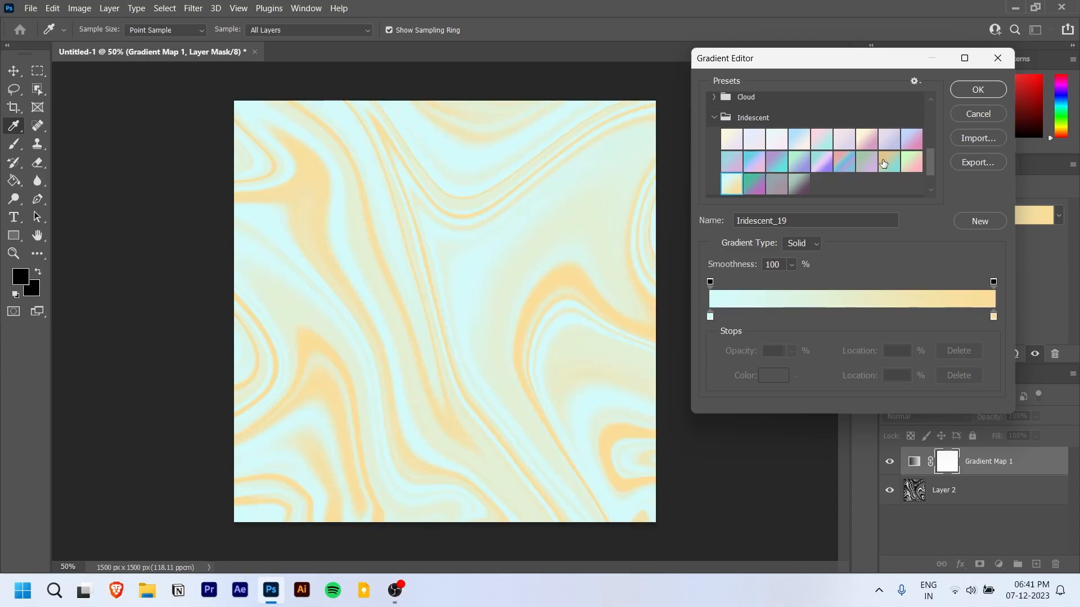
{"action": "left_click", "coordinate": [885, 164]}
{"action": "scroll", "coordinate": [801, 175], "scroll_direction": "down", "scroll_amount": 2}
{"action": "left_click", "coordinate": [777, 160]}
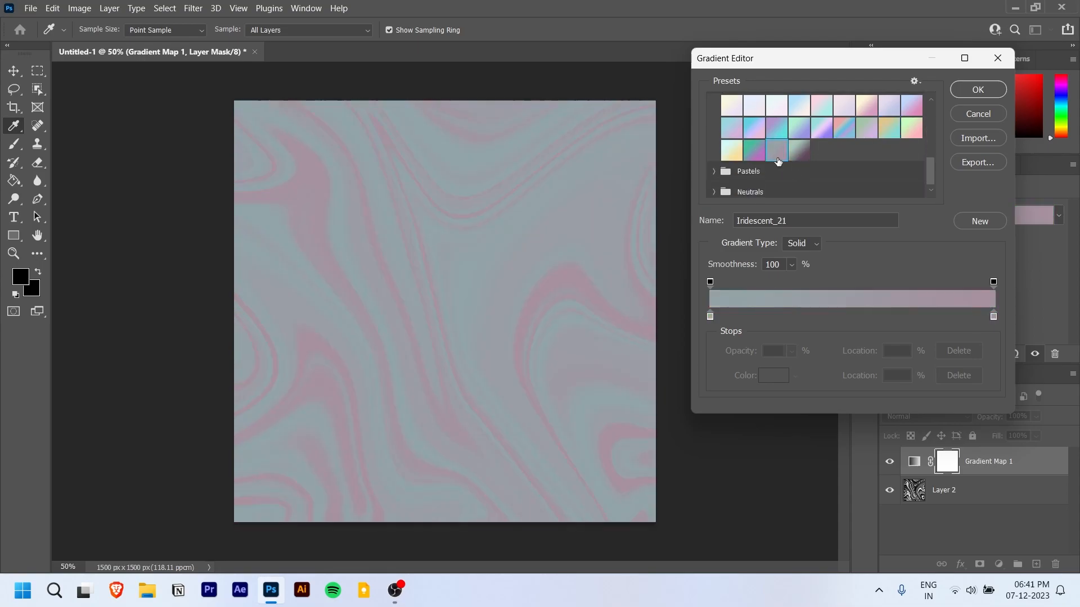
Compare several Pastels gradient presets on the texture and apply Pastels_03 to the gradient map
{"action": "left_click", "coordinate": [714, 168]}
{"action": "scroll", "coordinate": [821, 164], "scroll_direction": "down", "scroll_amount": 1}
{"action": "left_click", "coordinate": [782, 168]}
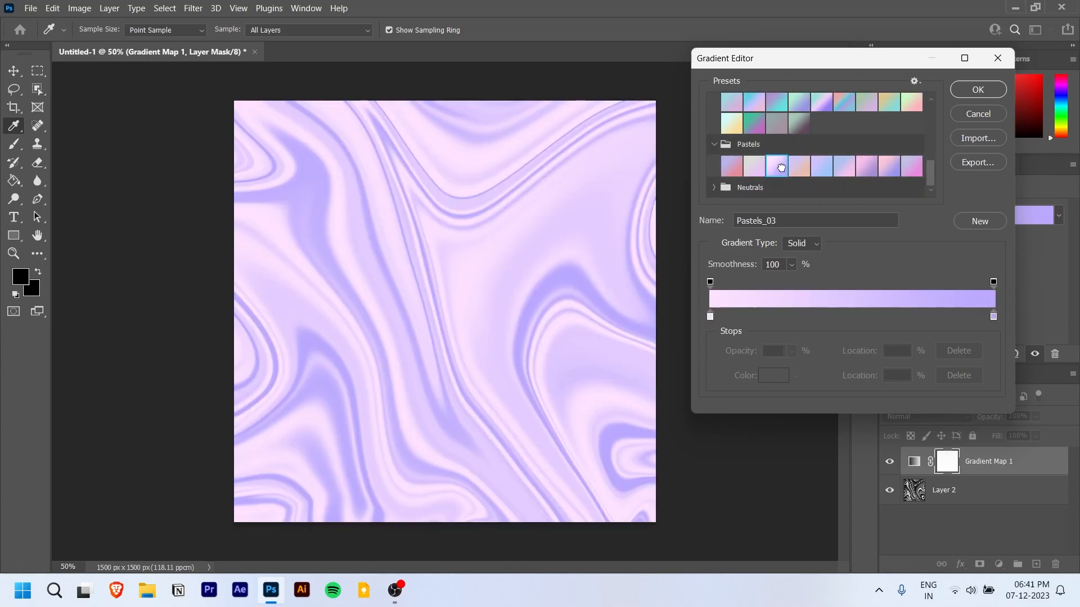
{"action": "left_click", "coordinate": [857, 172]}
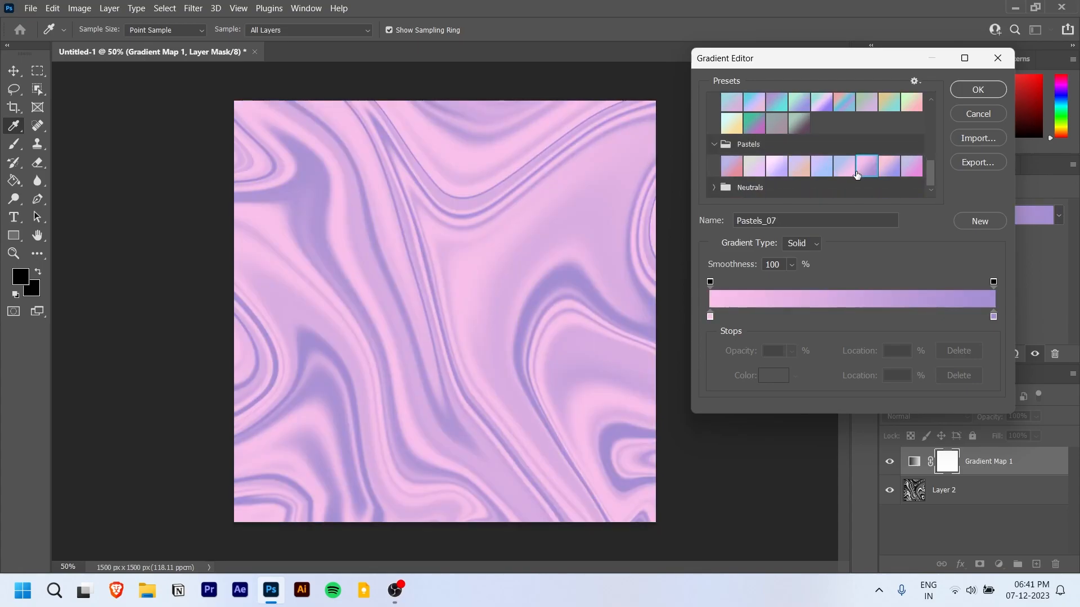
{"action": "left_click", "coordinate": [760, 170]}
{"action": "left_click", "coordinate": [737, 163]}
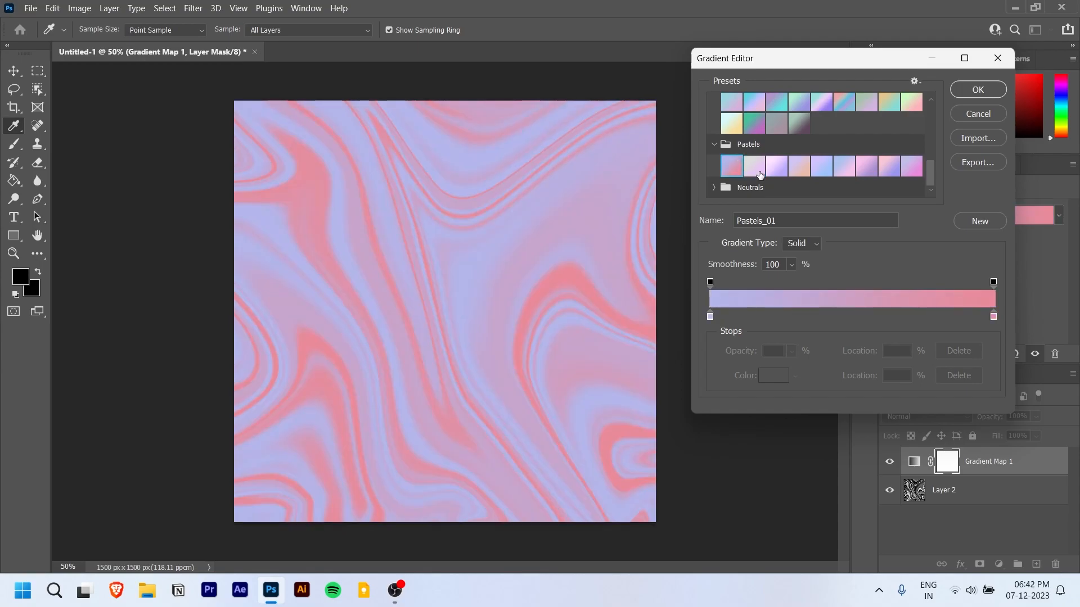
{"action": "left_click", "coordinate": [775, 174]}
{"action": "left_click", "coordinate": [799, 171]}
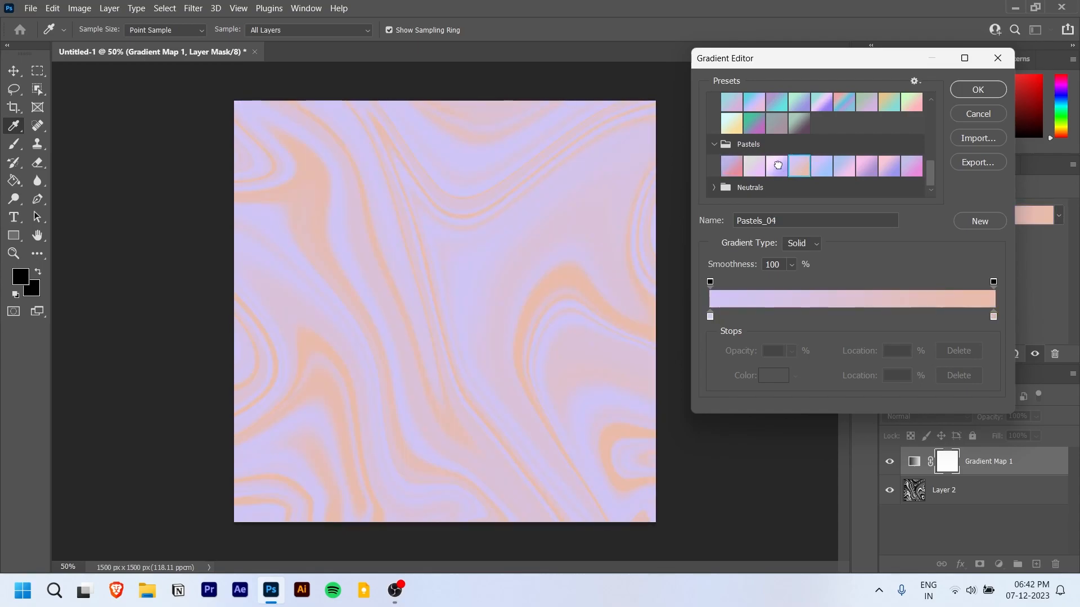
{"action": "left_click", "coordinate": [779, 168]}
{"action": "left_click", "coordinate": [821, 170]}
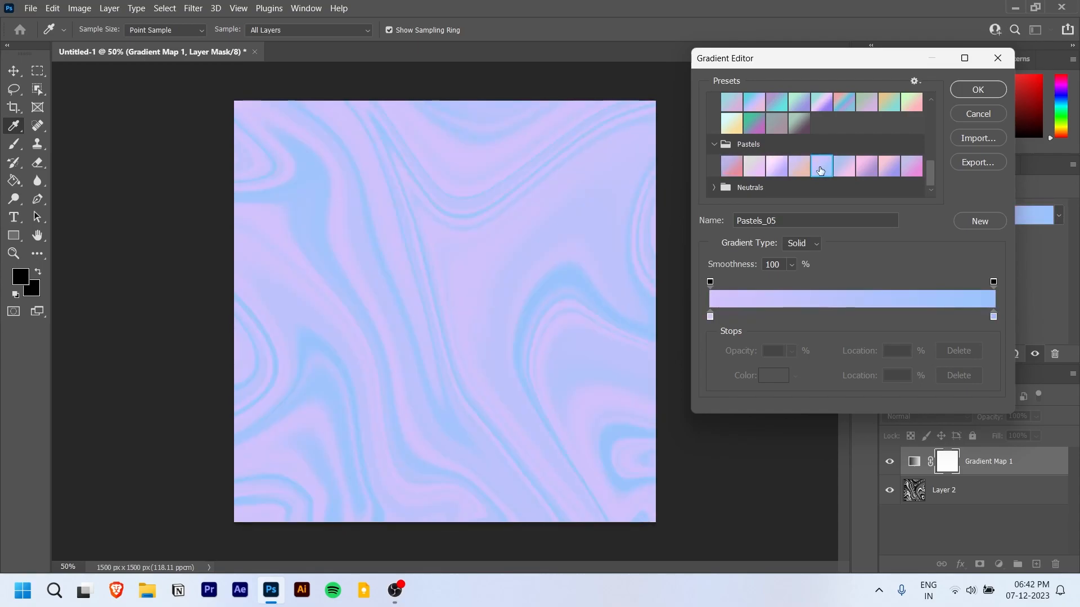
{"action": "left_click", "coordinate": [775, 168]}
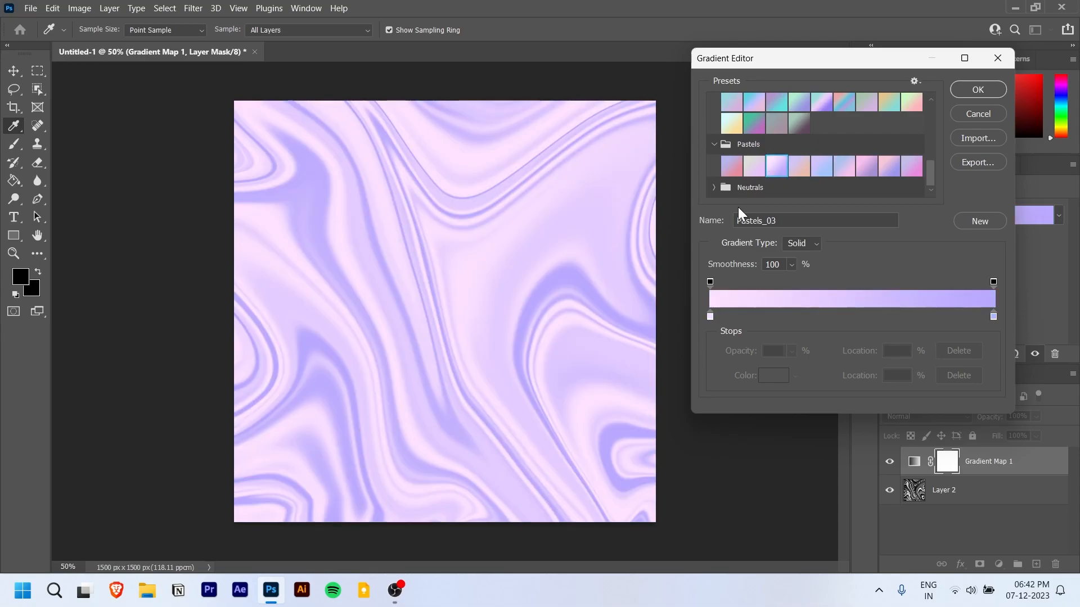
{"action": "left_click", "coordinate": [990, 90]}
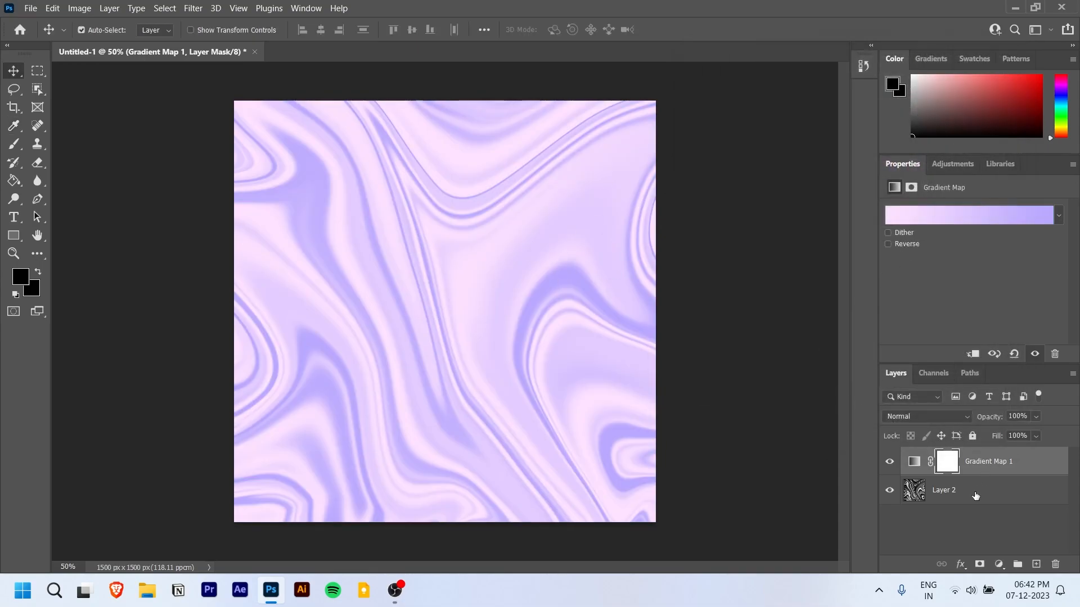
Add a Brightness/Contrast adjustment layer with brightness -121 and place it above Gradient Map 1
{"action": "left_click", "coordinate": [984, 533]}
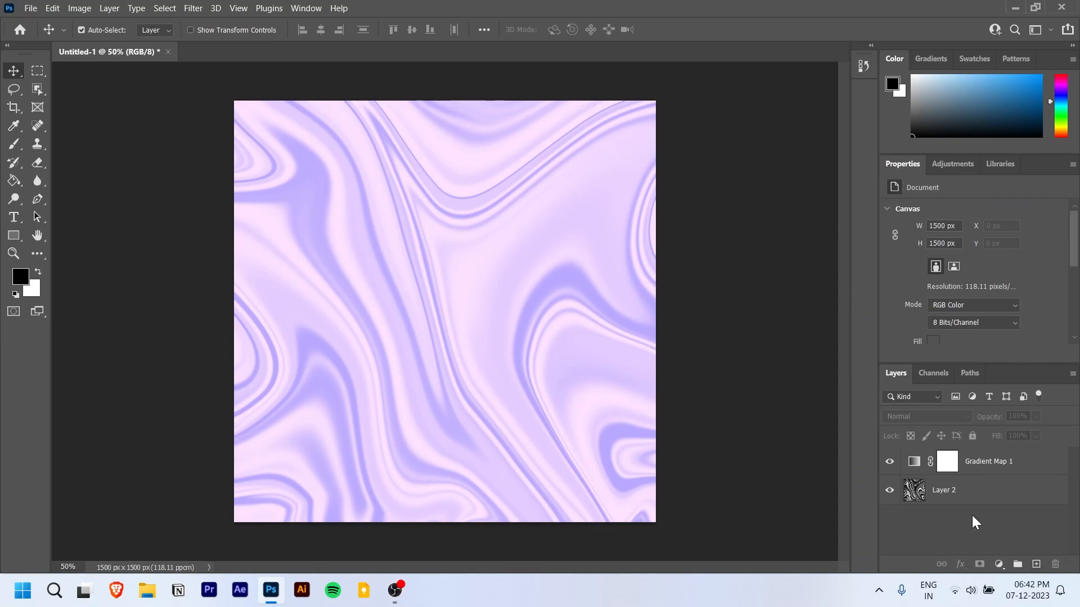
{"action": "left_click", "coordinate": [945, 495]}
{"action": "left_click", "coordinate": [952, 164]}
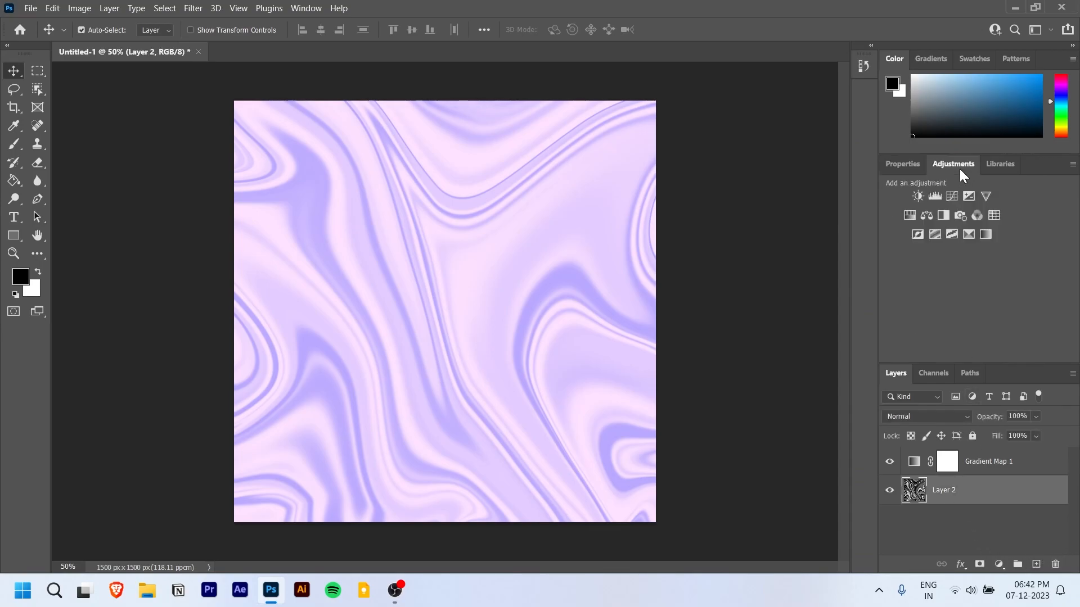
{"action": "left_click", "coordinate": [917, 197]}
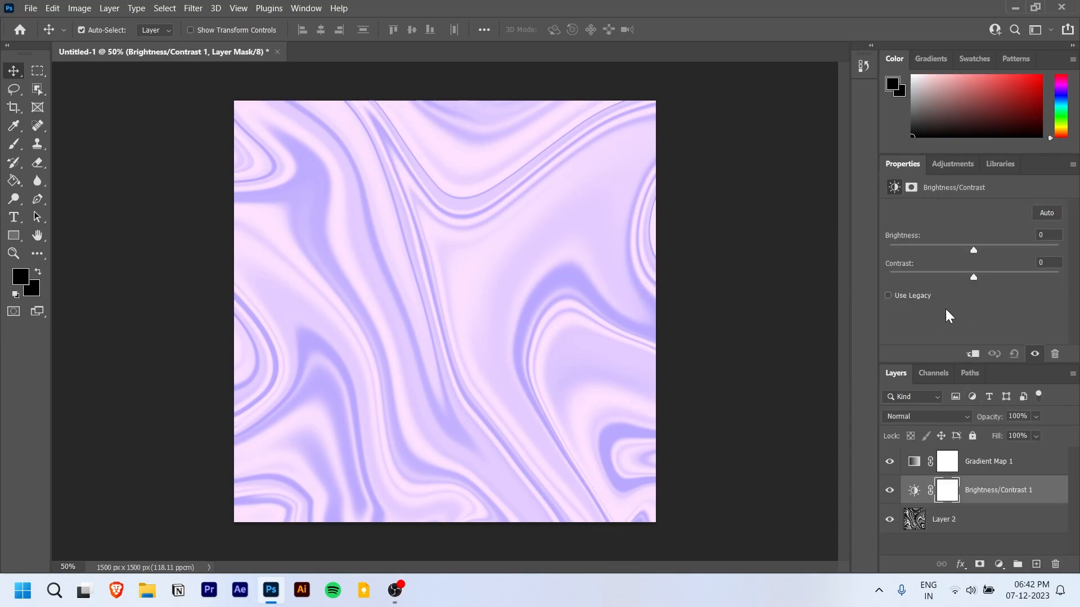
{"action": "left_click_drag", "start_coordinate": [966, 253], "coordinate": [903, 251]}
{"action": "left_click_drag", "start_coordinate": [995, 490], "coordinate": [991, 456]}
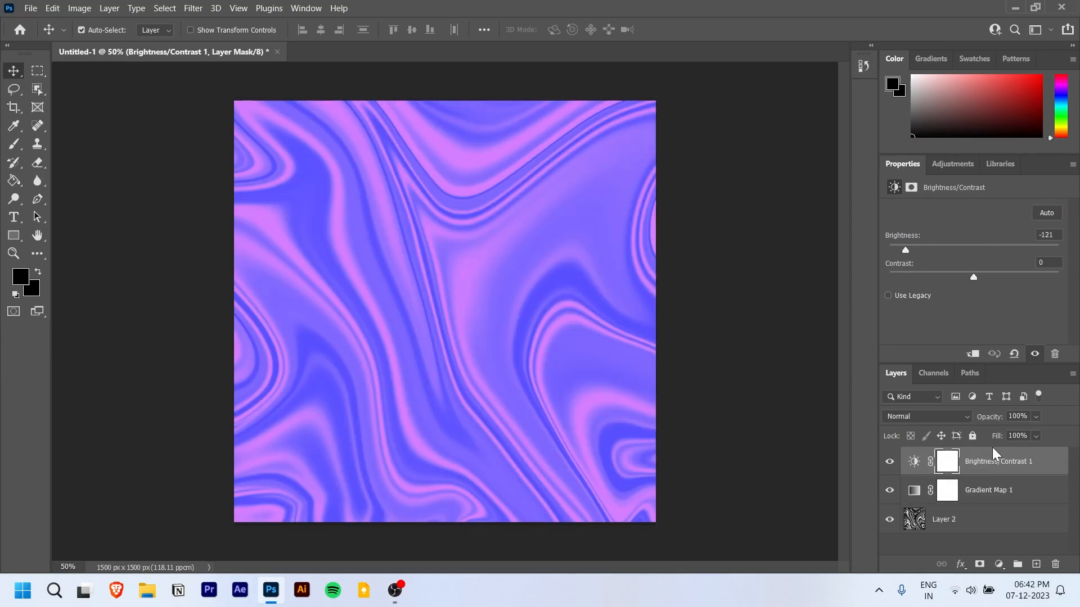
Fine-tune the Brightness/Contrast layer by raising its brightness slightly
{"action": "mouse_move", "coordinate": [905, 249]}
{"action": "left_mouse_down"}
{"action": "mouse_move", "coordinate": [920, 251]}
{"action": "mouse_move", "coordinate": [884, 251]}
{"action": "mouse_move", "coordinate": [918, 252]}
{"action": "left_mouse_up"}
{"action": "mouse_move", "coordinate": [974, 279]}
{"action": "left_mouse_down"}
{"action": "mouse_move", "coordinate": [1046, 284]}
{"action": "mouse_move", "coordinate": [917, 281]}
{"action": "mouse_move", "coordinate": [1006, 283]}
{"action": "mouse_move", "coordinate": [972, 281]}
{"action": "left_mouse_up"}
{"action": "mouse_move", "coordinate": [917, 250]}
{"action": "left_mouse_down"}
{"action": "mouse_move", "coordinate": [903, 252]}
{"action": "mouse_move", "coordinate": [917, 254]}
{"action": "left_mouse_up"}
Add an Exposure adjustment layer on top, set its exposure to -0.33 and deselect all layers
{"action": "left_click", "coordinate": [949, 165]}
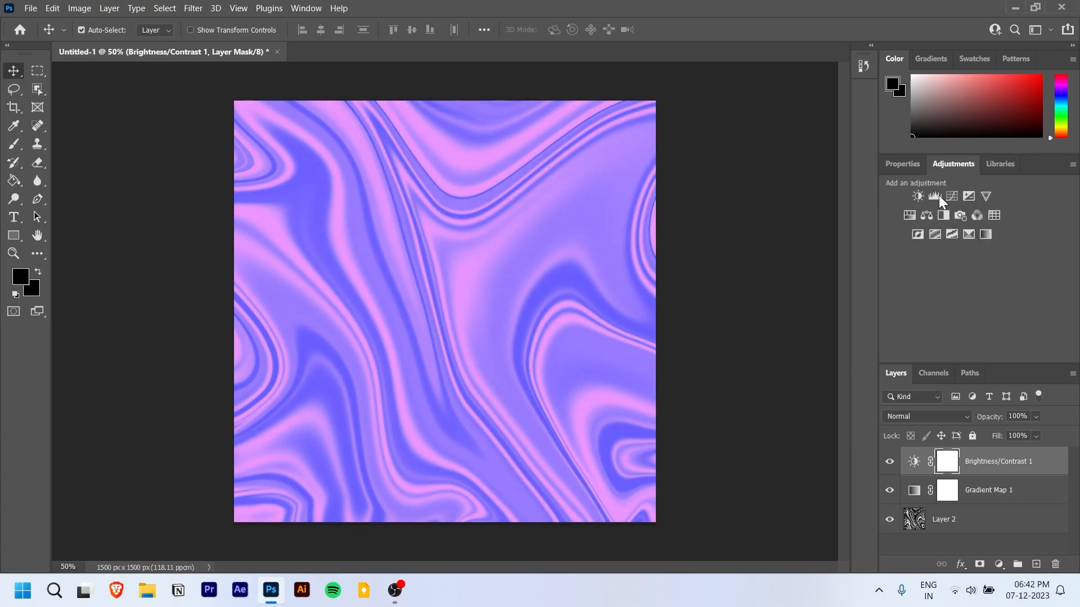
{"action": "left_click", "coordinate": [965, 195]}
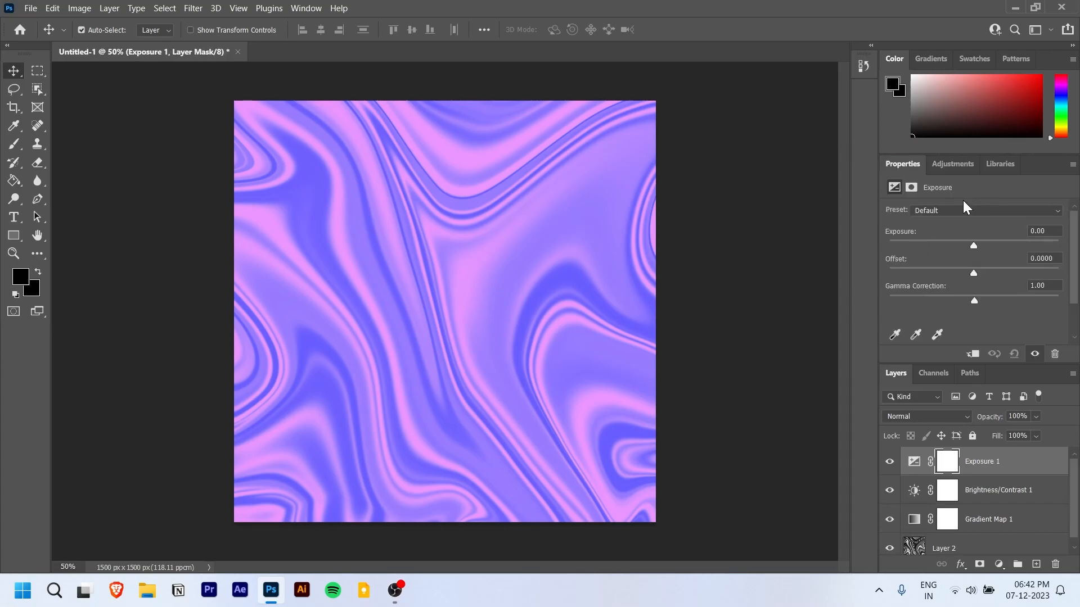
{"action": "mouse_move", "coordinate": [970, 244]}
{"action": "left_mouse_down"}
{"action": "mouse_move", "coordinate": [949, 242]}
{"action": "mouse_move", "coordinate": [1041, 242]}
{"action": "mouse_move", "coordinate": [968, 241]}
{"action": "left_mouse_up"}
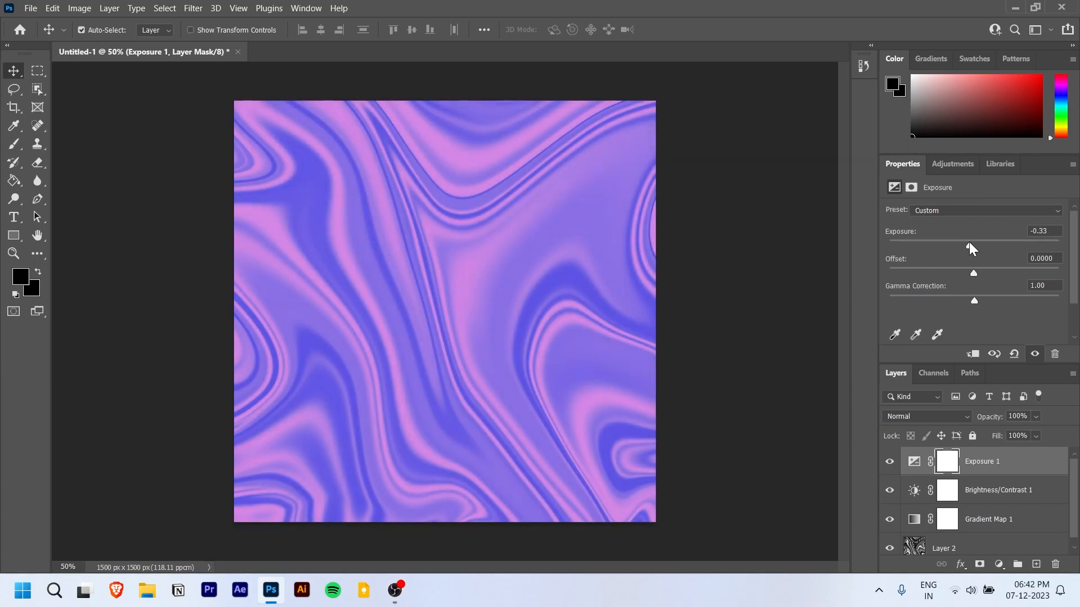
{"action": "left_click", "coordinate": [952, 163]}
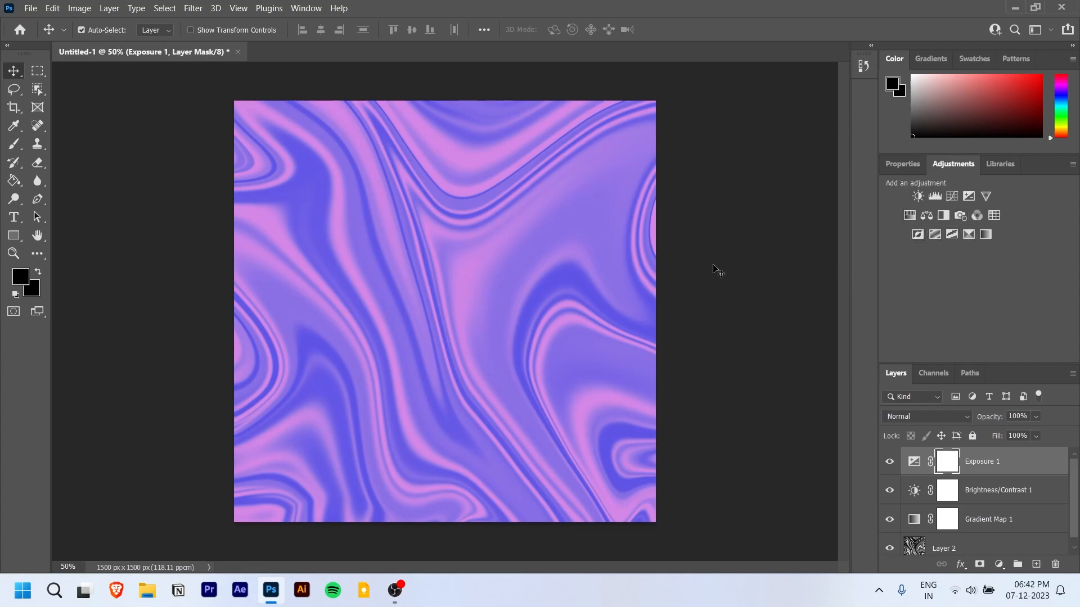
{"action": "left_click", "coordinate": [667, 320]}
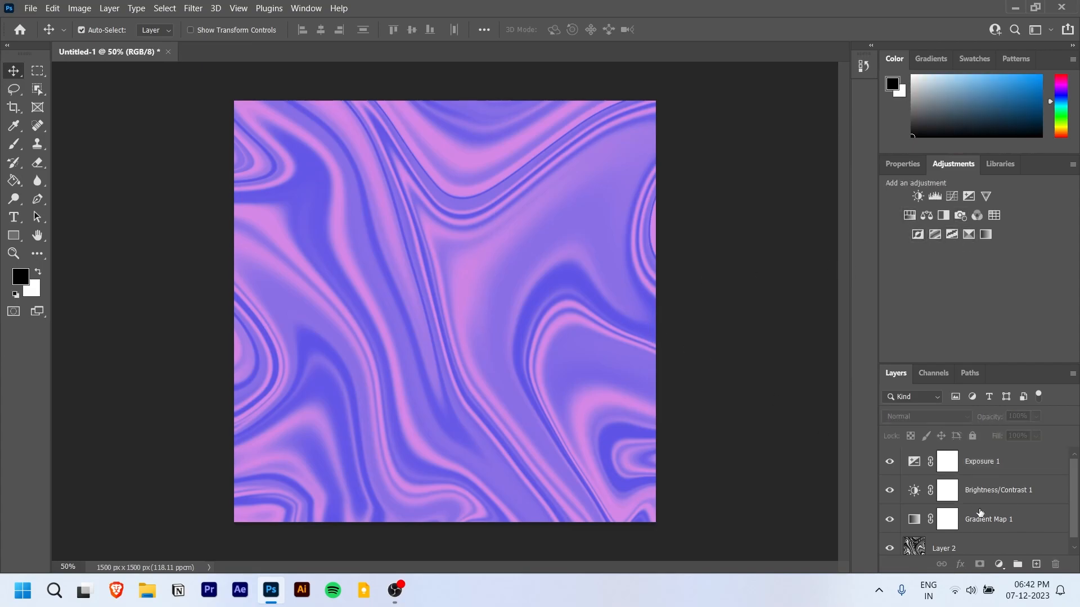
Combine Layer 2 and all the adjustment layers into one smart object and rasterize it
{"action": "left_click", "coordinate": [969, 546]}
{"action": "left_click", "coordinate": [968, 469], "text": "shift"}
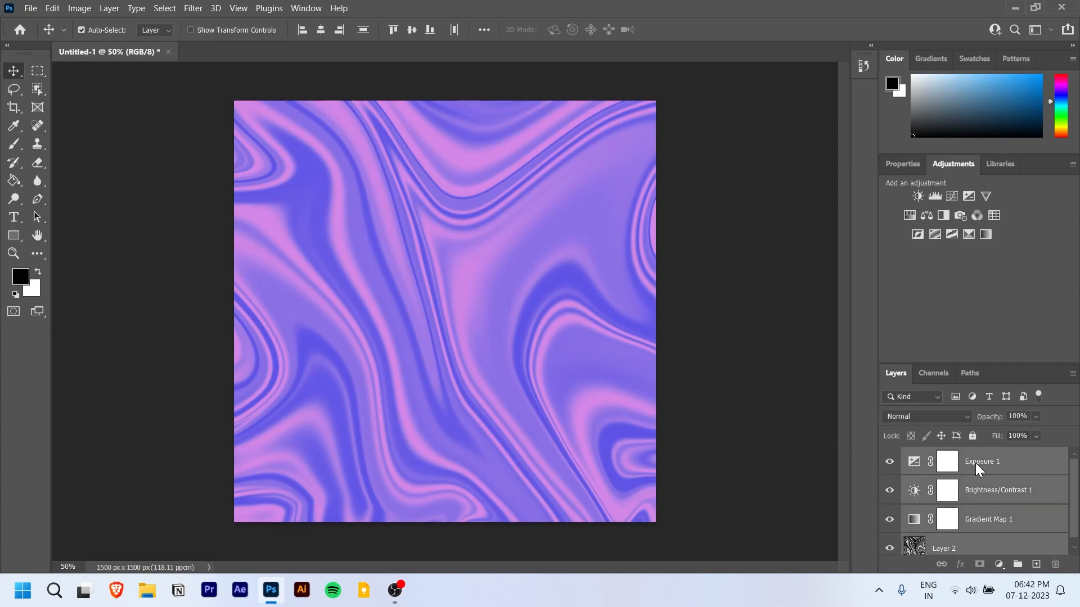
{"action": "right_click", "coordinate": [977, 466]}
{"action": "left_click", "coordinate": [870, 181]}
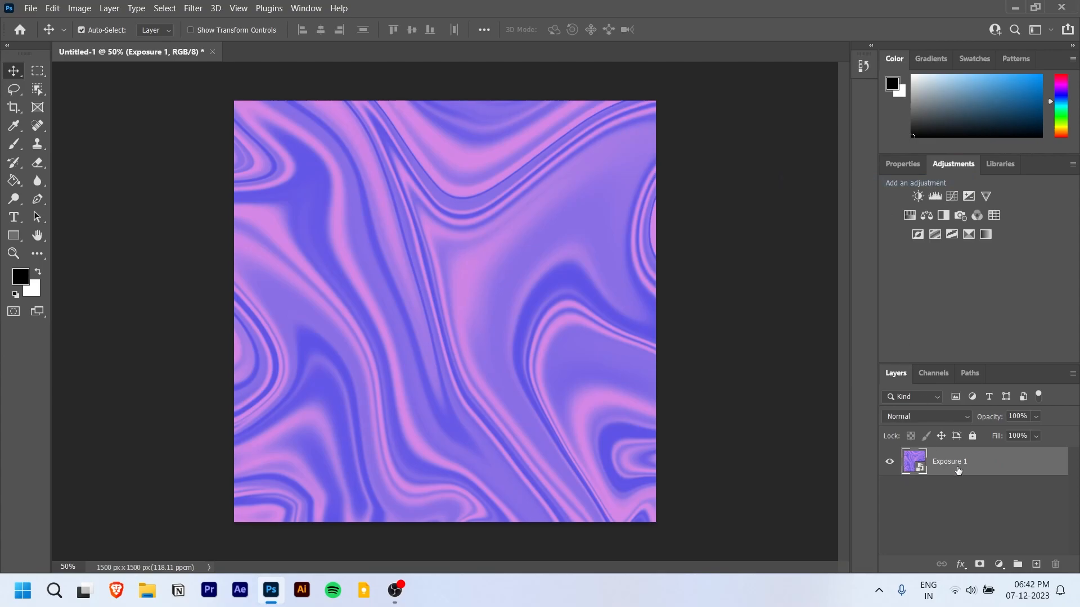
{"action": "right_click", "coordinate": [958, 470]}
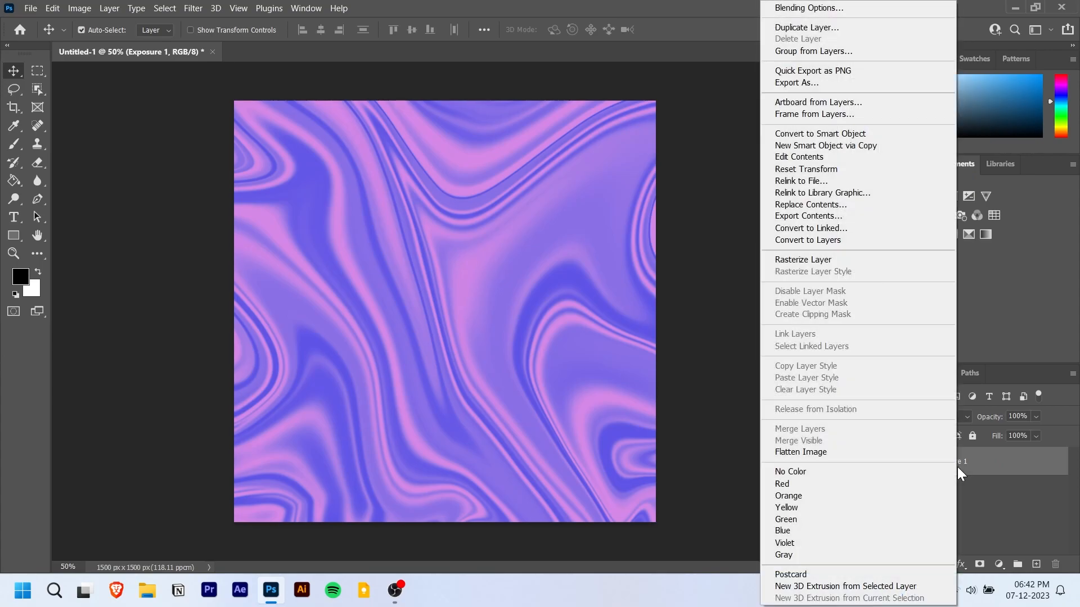
{"action": "left_click", "coordinate": [872, 263]}
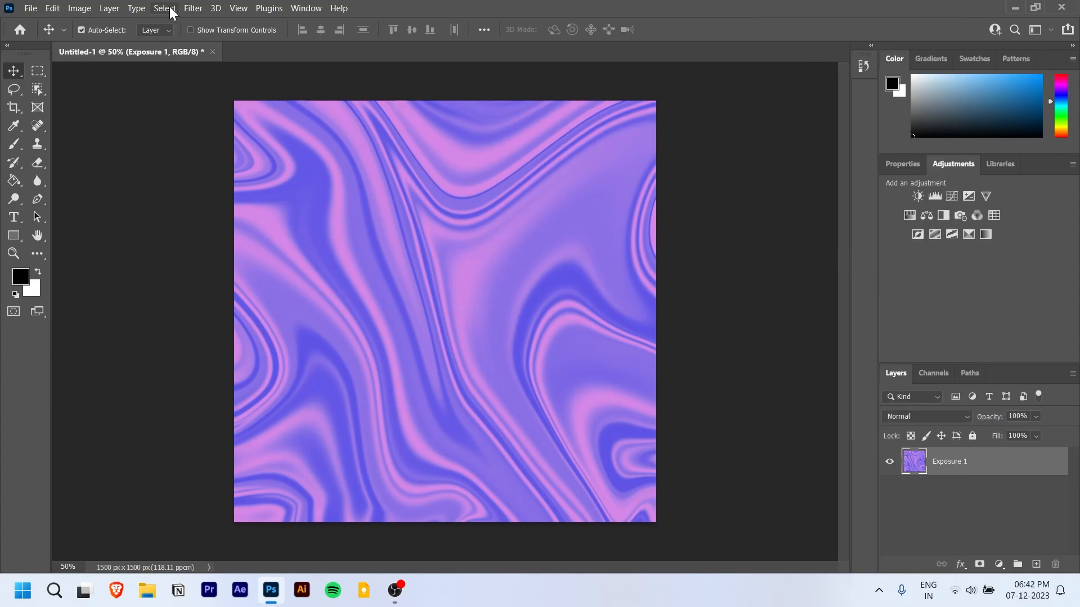
{"action": "left_click", "coordinate": [191, 8]}
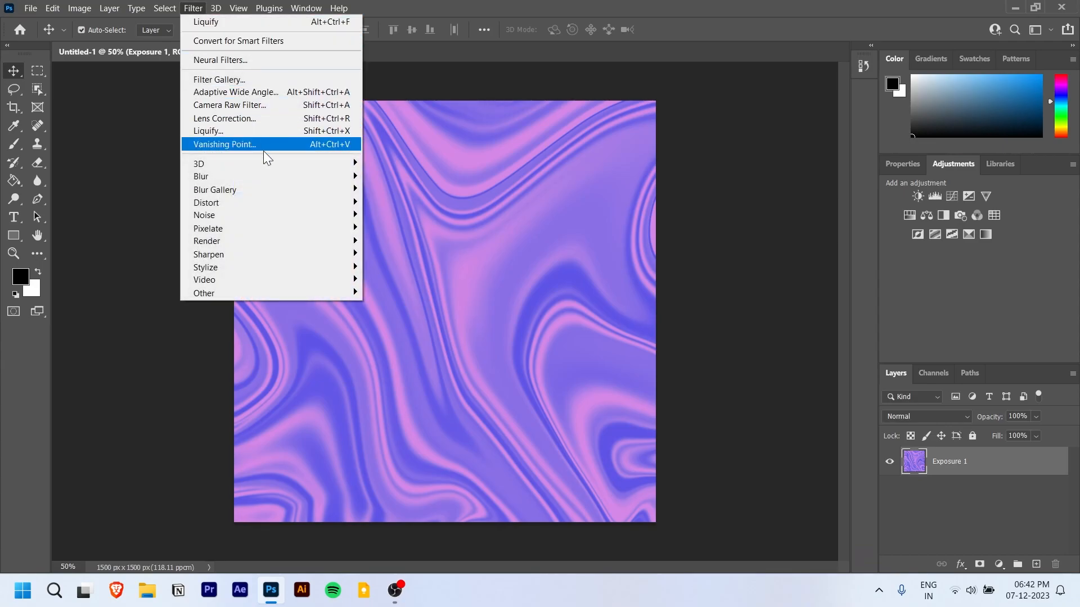
{"action": "mouse_move", "coordinate": [313, 219]}
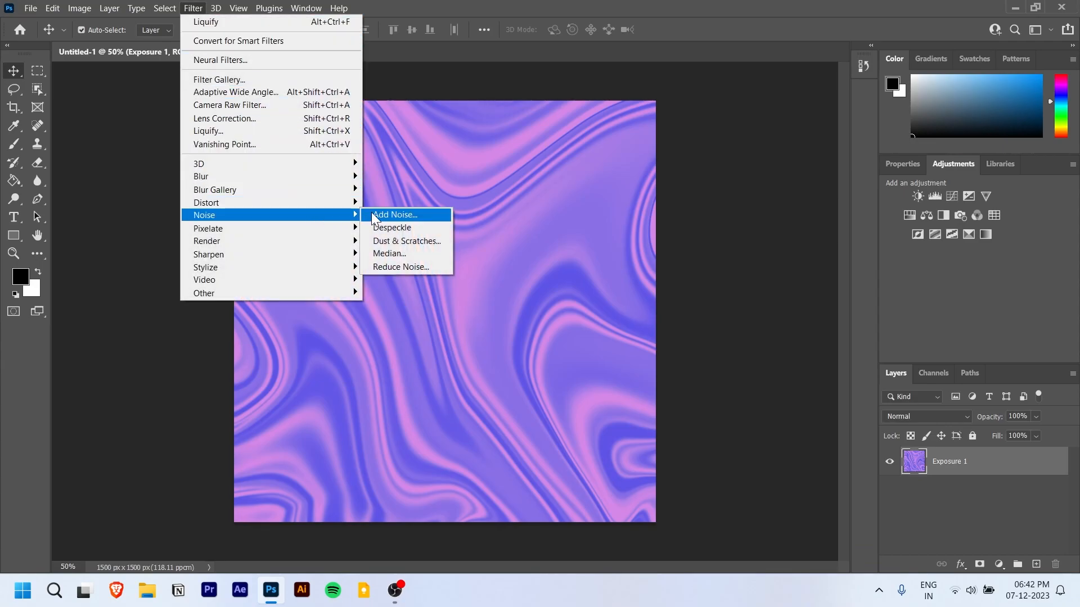
{"action": "left_click", "coordinate": [607, 90]}
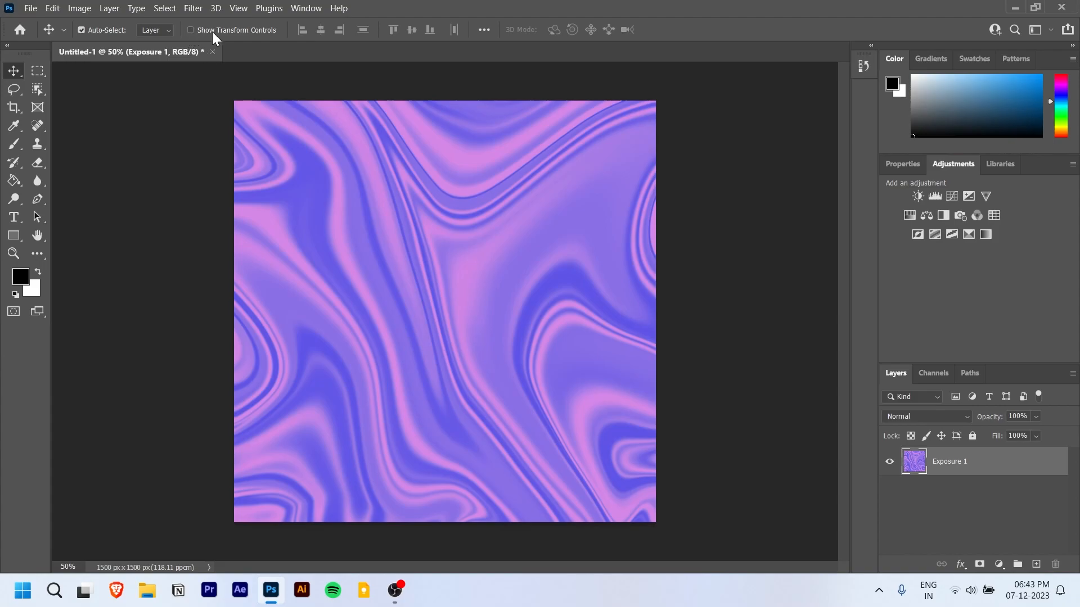
Open the Filter Gallery for the Exposure 1 layer, fit the preview in view and choose the Grain texture
{"action": "left_click", "coordinate": [187, 9]}
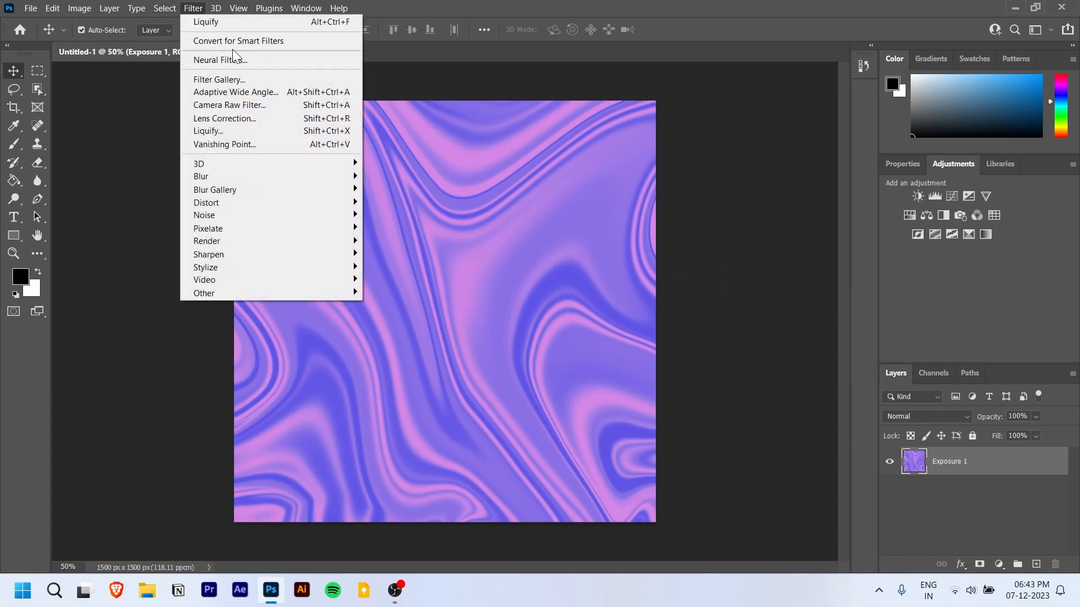
{"action": "left_click", "coordinate": [259, 81]}
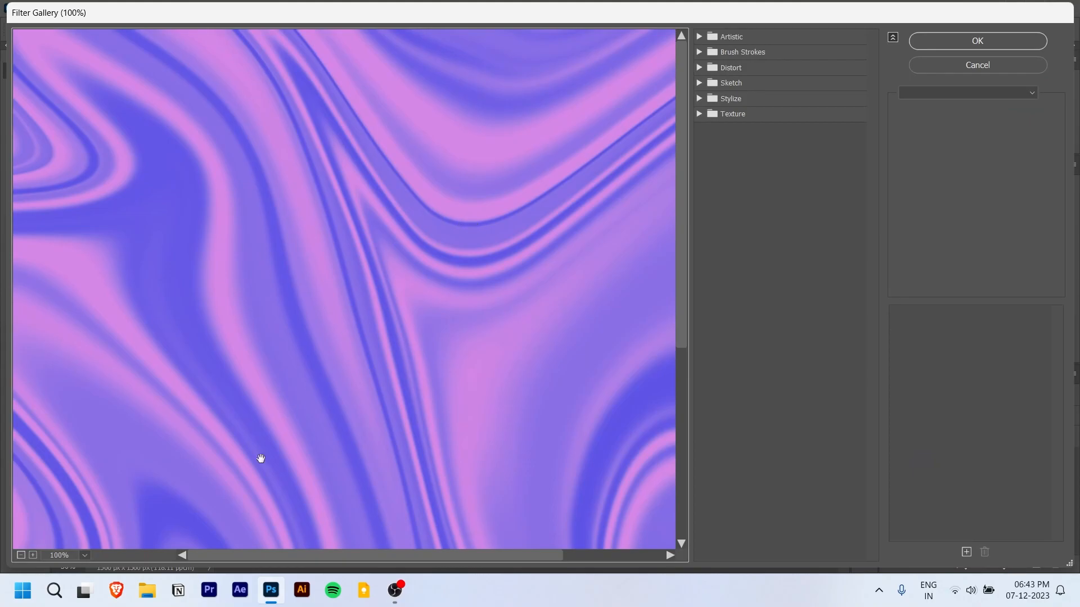
{"action": "left_click", "coordinate": [85, 556]}
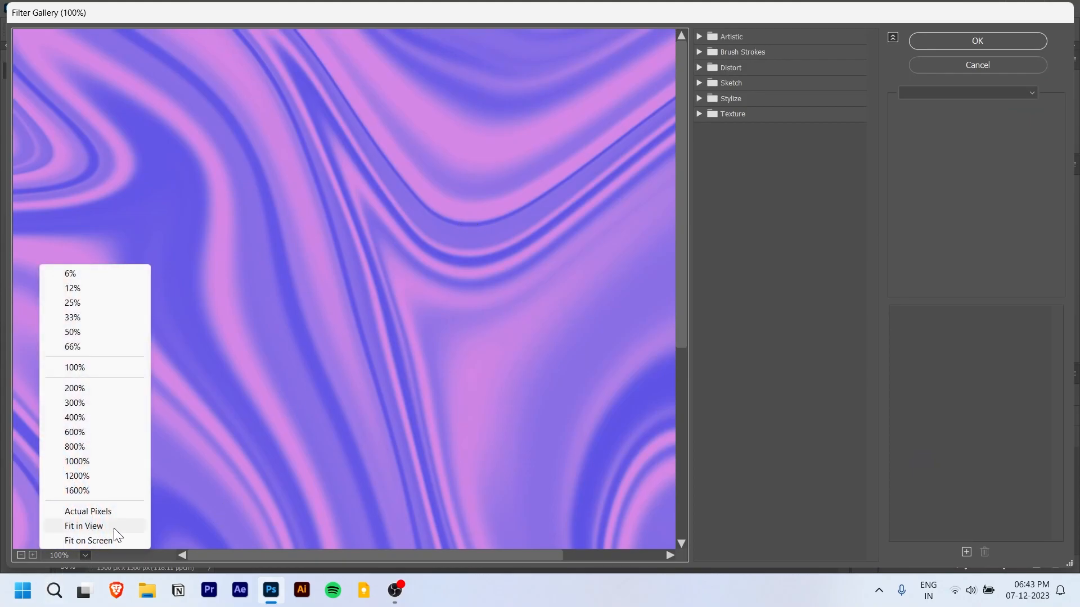
{"action": "left_click", "coordinate": [85, 526]}
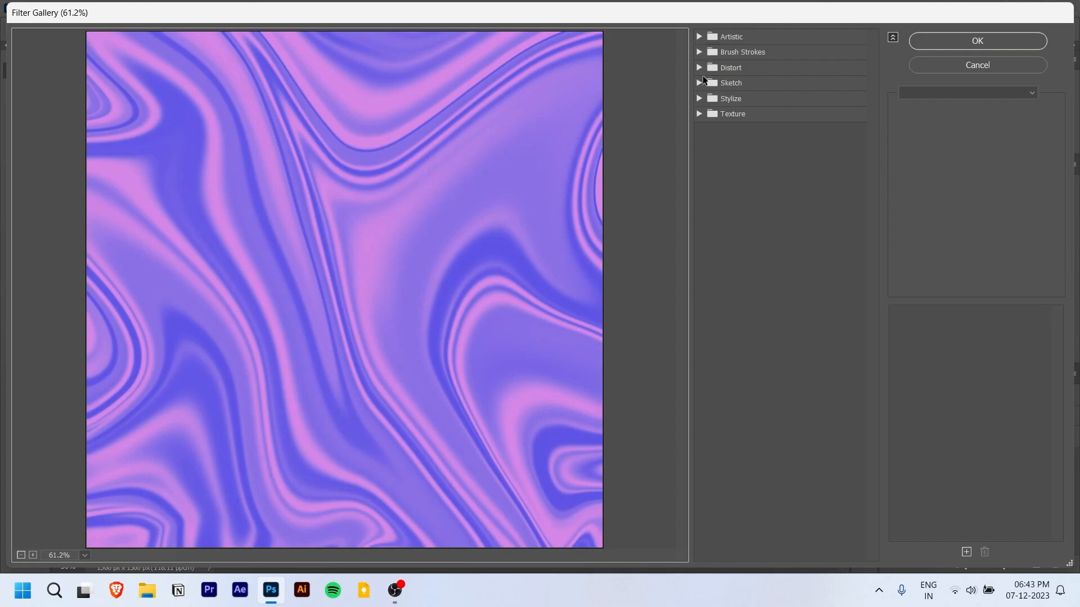
{"action": "left_click", "coordinate": [701, 99]}
{"action": "left_click", "coordinate": [701, 99]}
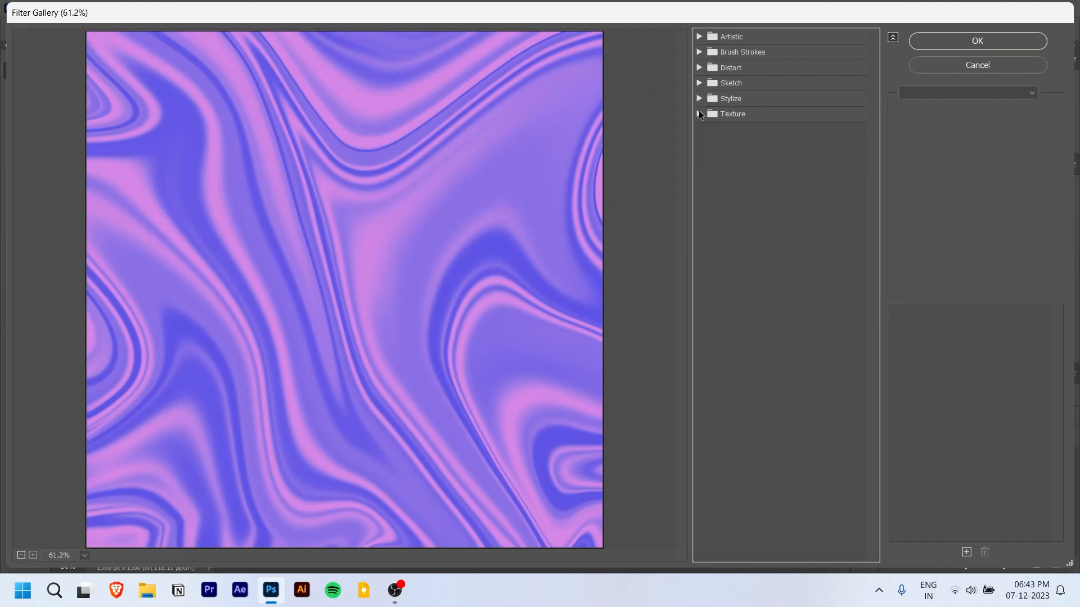
{"action": "left_click", "coordinate": [698, 113]}
{"action": "left_click", "coordinate": [779, 144]}
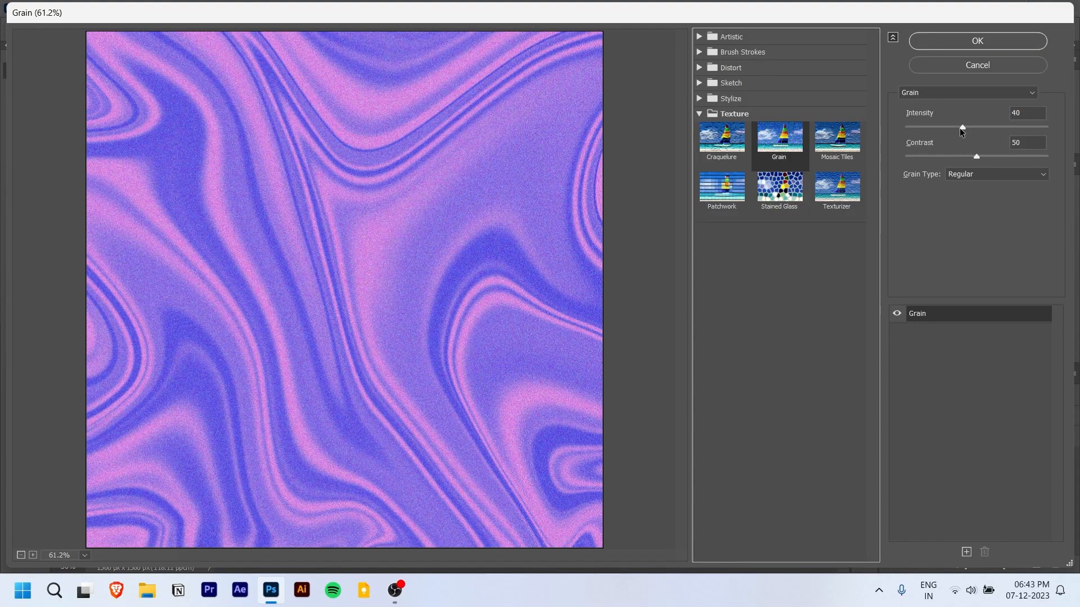
Try a Grain intensity of 65 with a much higher contrast, and undo these trial settings
{"action": "left_click_drag", "start_coordinate": [962, 128], "coordinate": [872, 153]}
{"action": "type", "text": "65"}
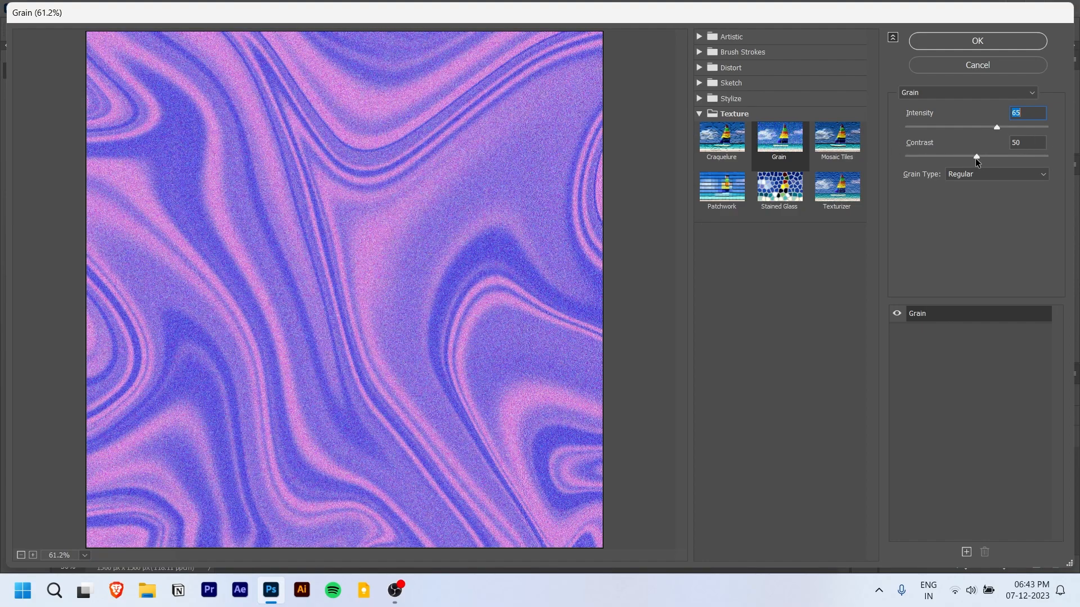
{"action": "left_click_drag", "start_coordinate": [977, 157], "coordinate": [1052, 157]}
{"action": "key", "text": "ctrl+z"}
{"action": "key", "text": "ctrl+z"}
Apply the Grain filter to the Exposure 1 layer and inspect the grain on the canvas
{"action": "left_click", "coordinate": [956, 41]}
{"action": "scroll", "coordinate": [421, 303], "scroll_direction": "up", "scroll_amount": 4}
{"action": "scroll", "coordinate": [420, 297], "scroll_direction": "down", "scroll_amount": 4}
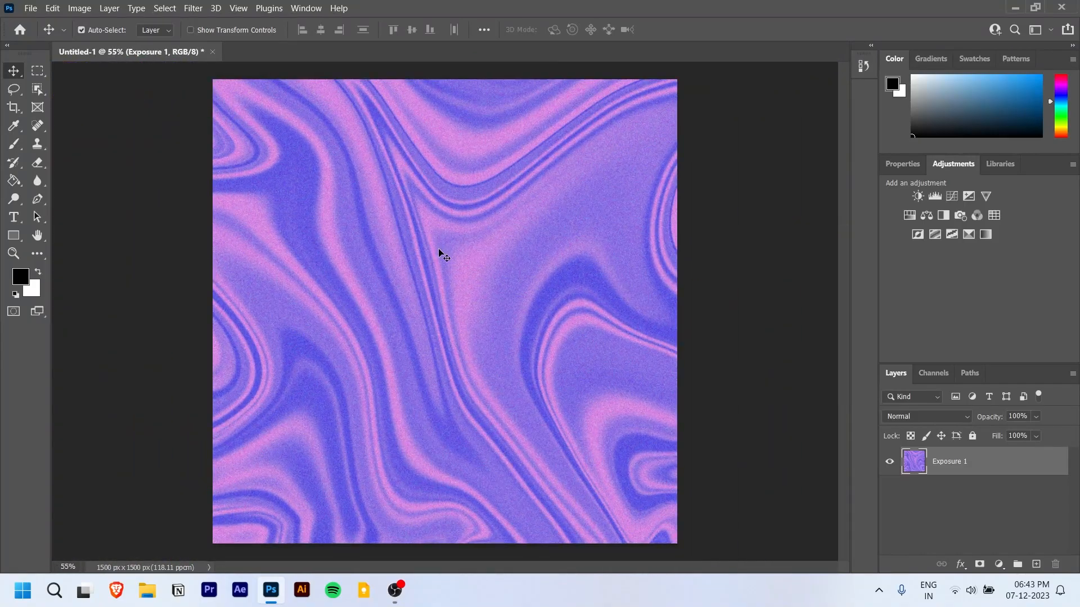
{"action": "scroll", "coordinate": [444, 256], "scroll_direction": "up", "scroll_amount": 1}
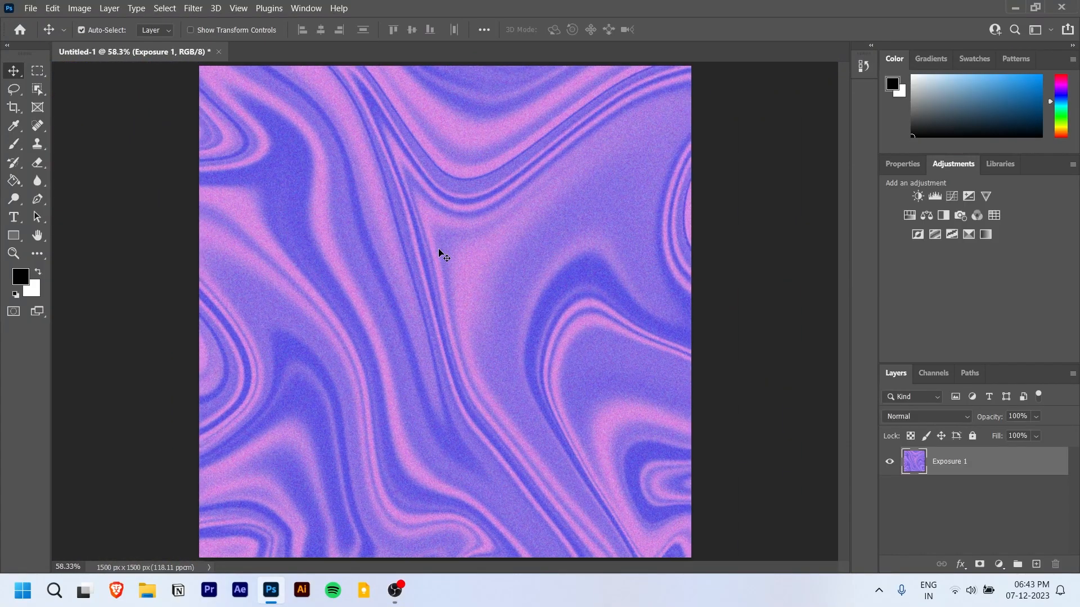